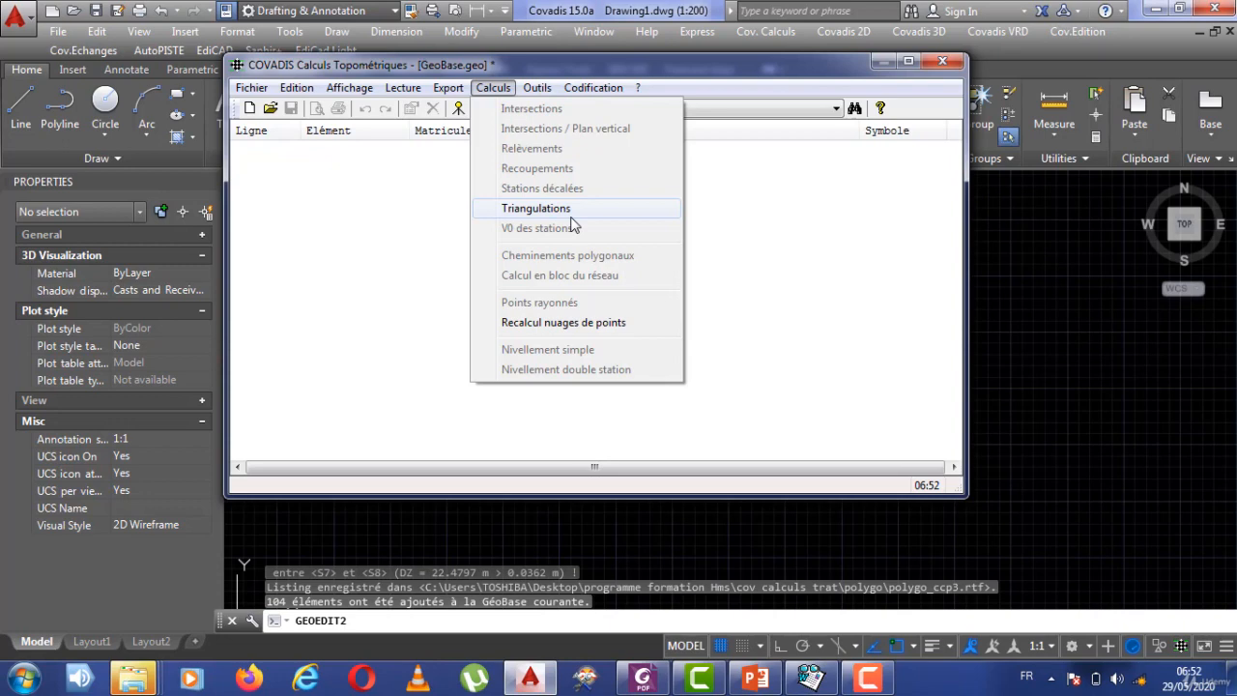
# Step: Open the GéoBase file polygo.geo from the polygo folder of cov calculs trat
pyautogui.click(400, 210)
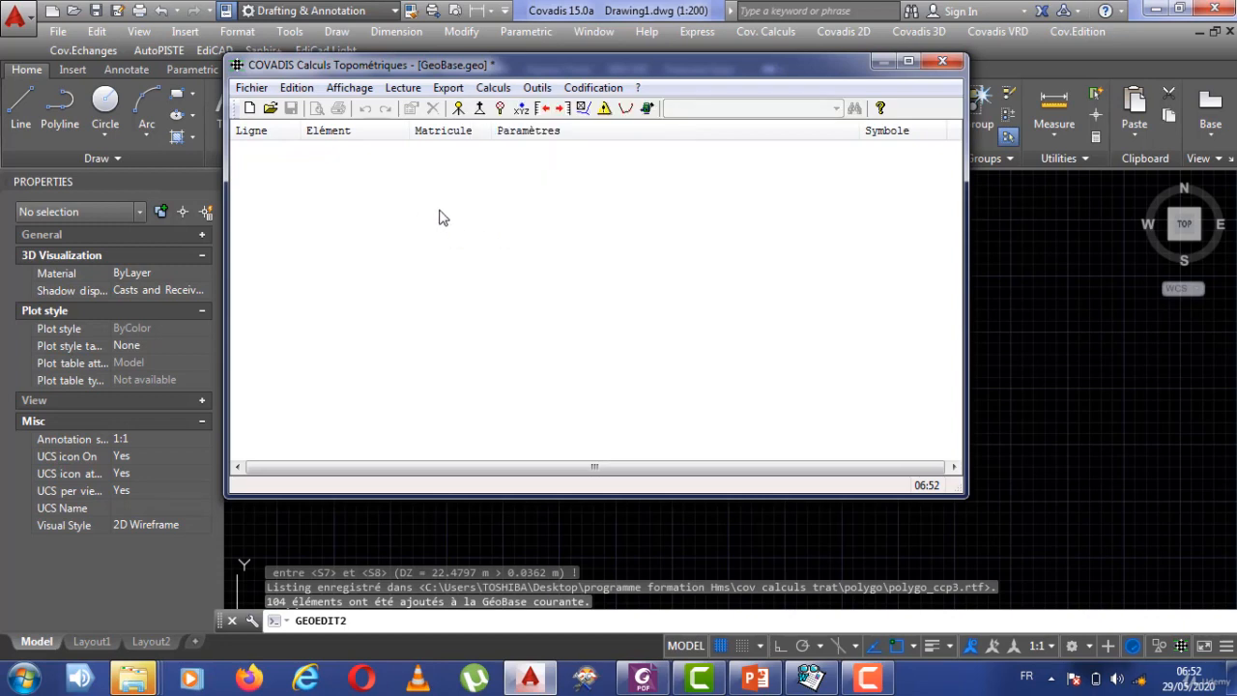
pyautogui.click(251, 88)
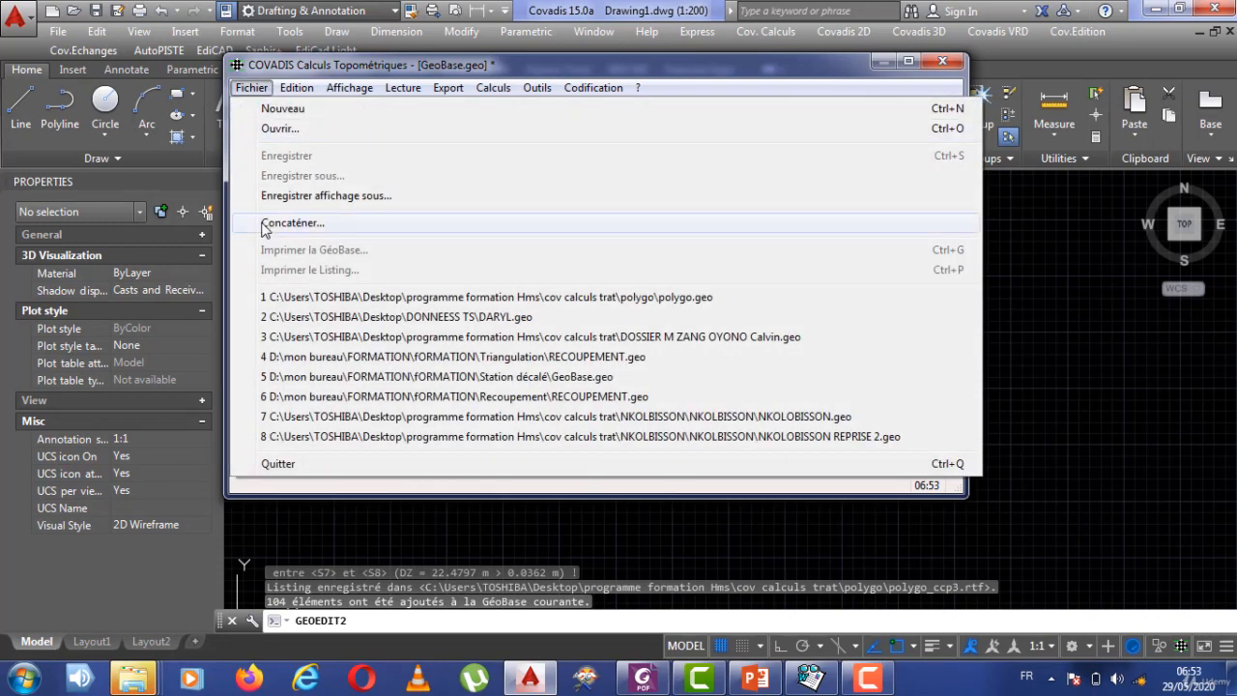
pyautogui.click(304, 133)
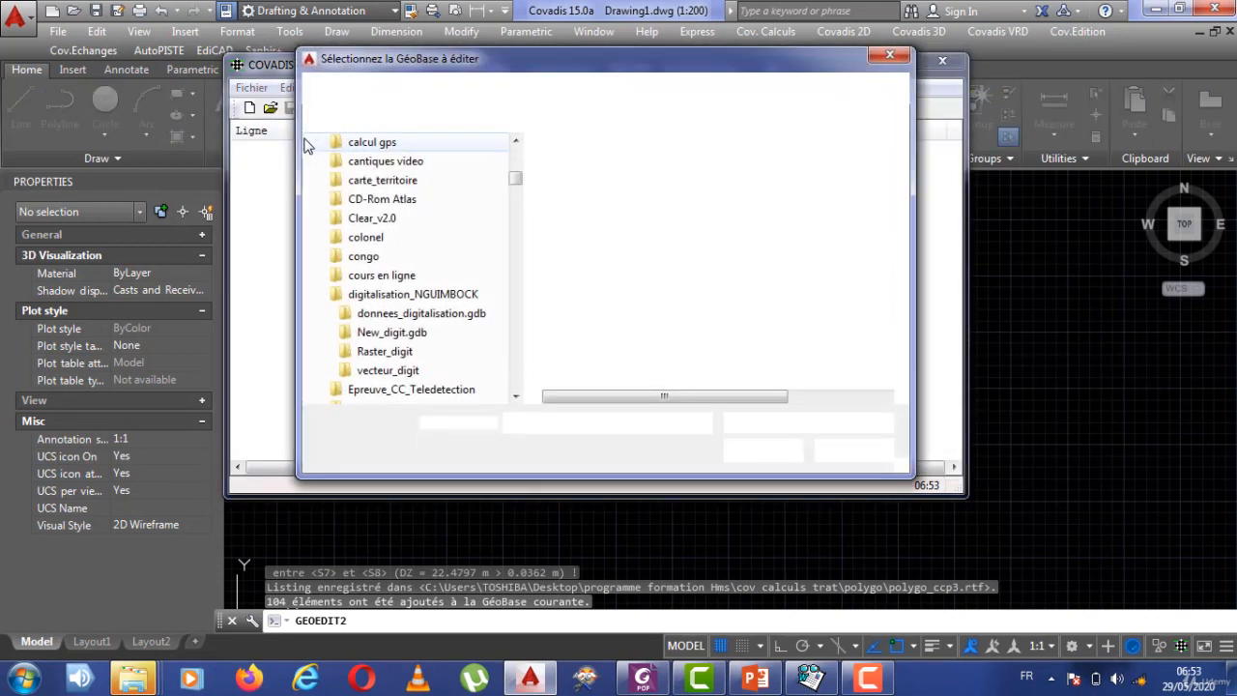
pyautogui.click(561, 172)
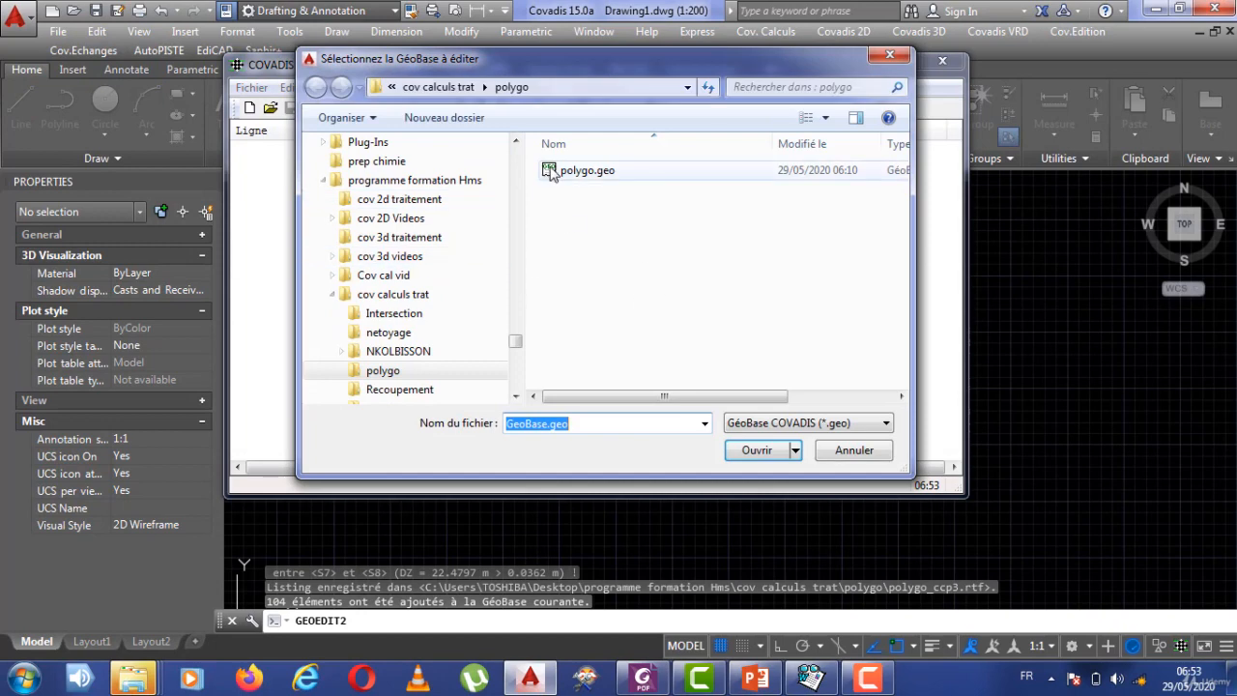
pyautogui.click(756, 451)
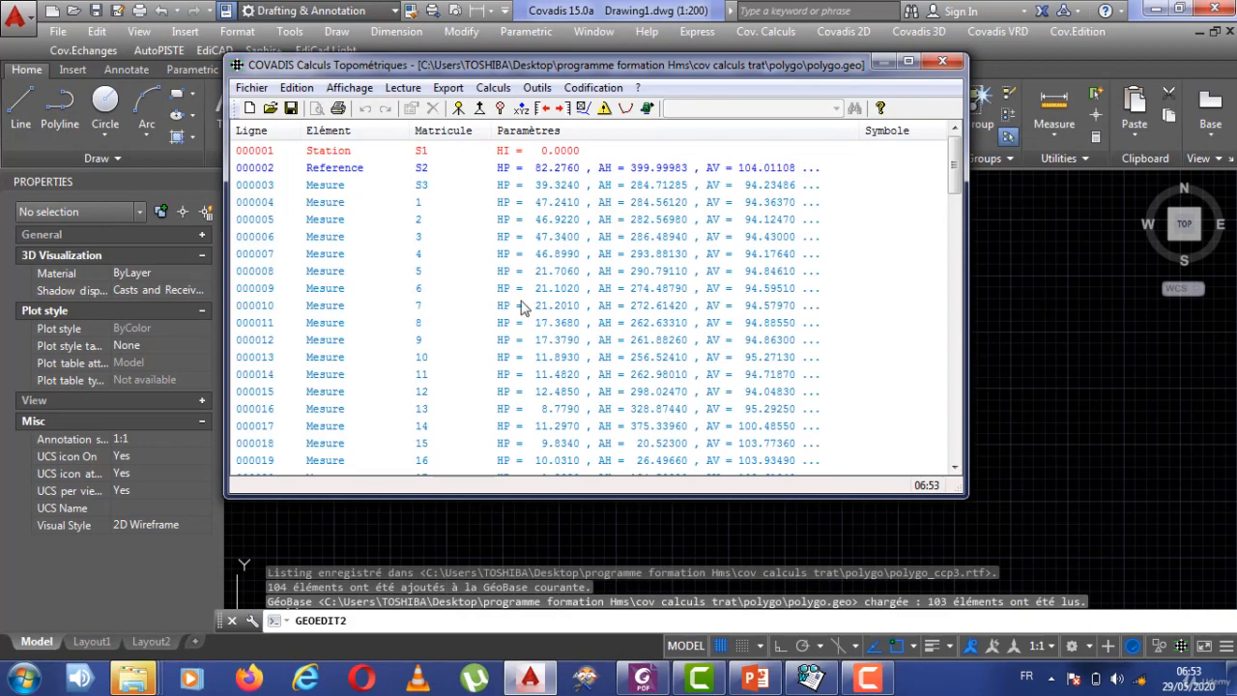
# Step: Examine the station S1 row and the coordinate rows of points S1 and S2 at the end of the list
pyautogui.click(431, 158)
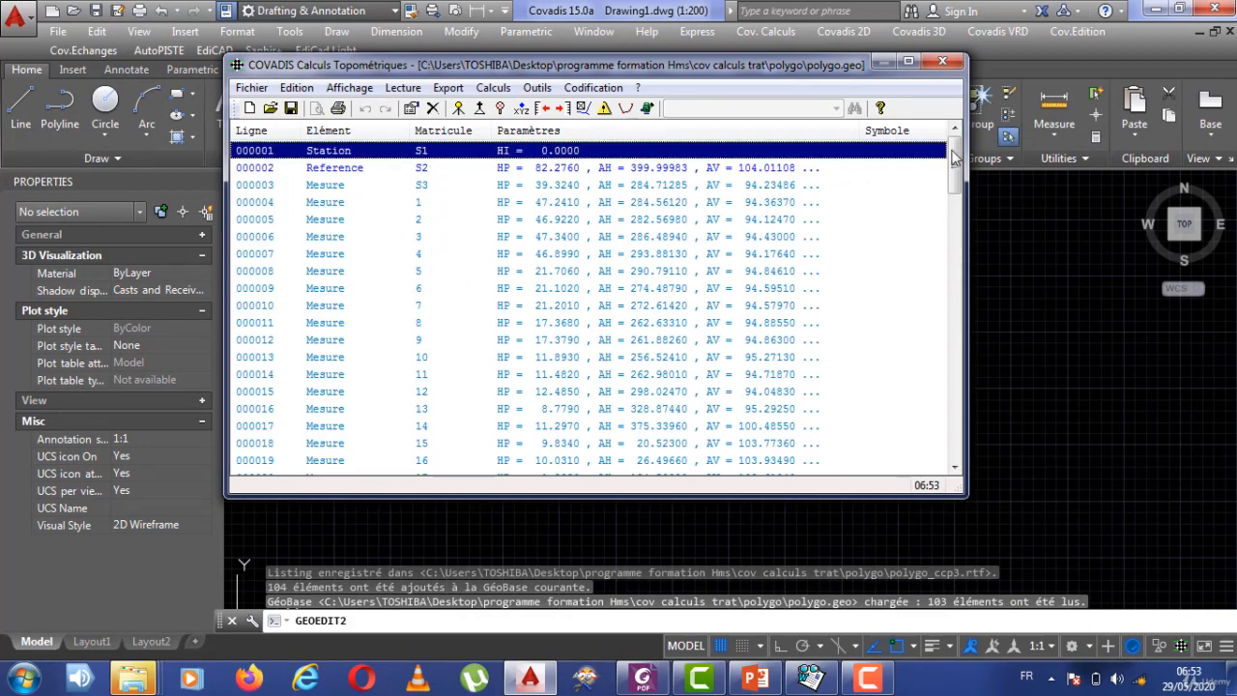
pyautogui.moveTo(954, 155); pyautogui.dragTo(951, 462)
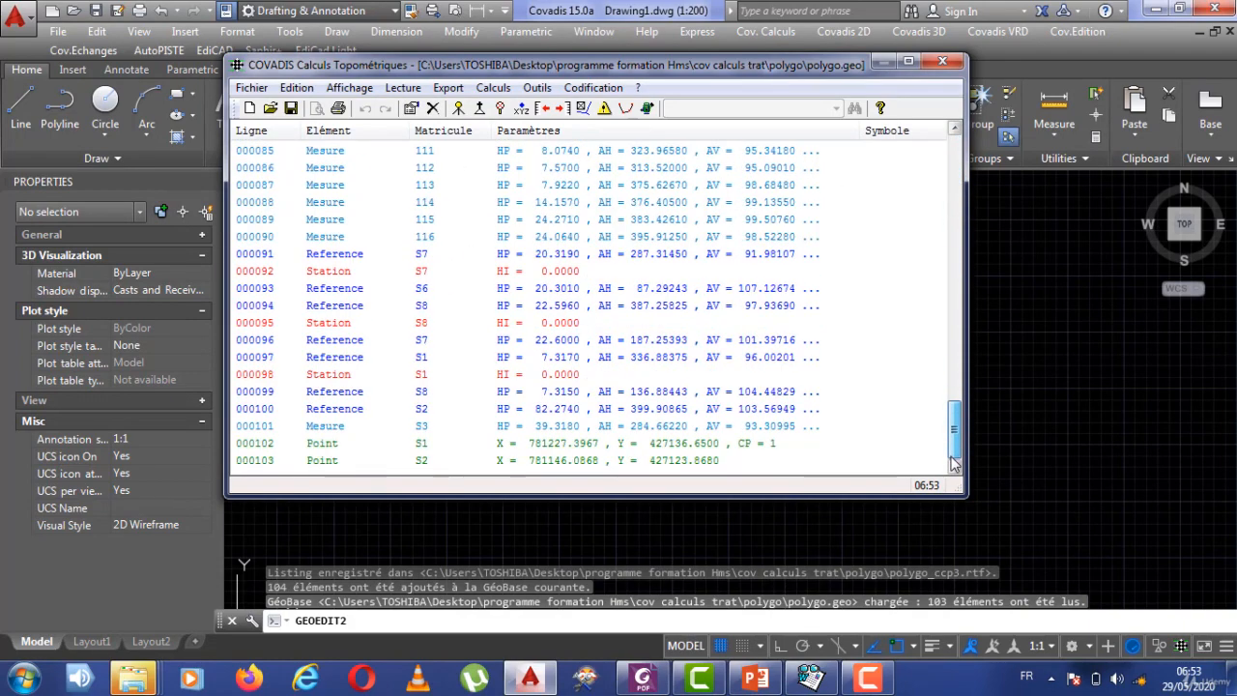
pyautogui.click(446, 443)
pyautogui.click(417, 461)
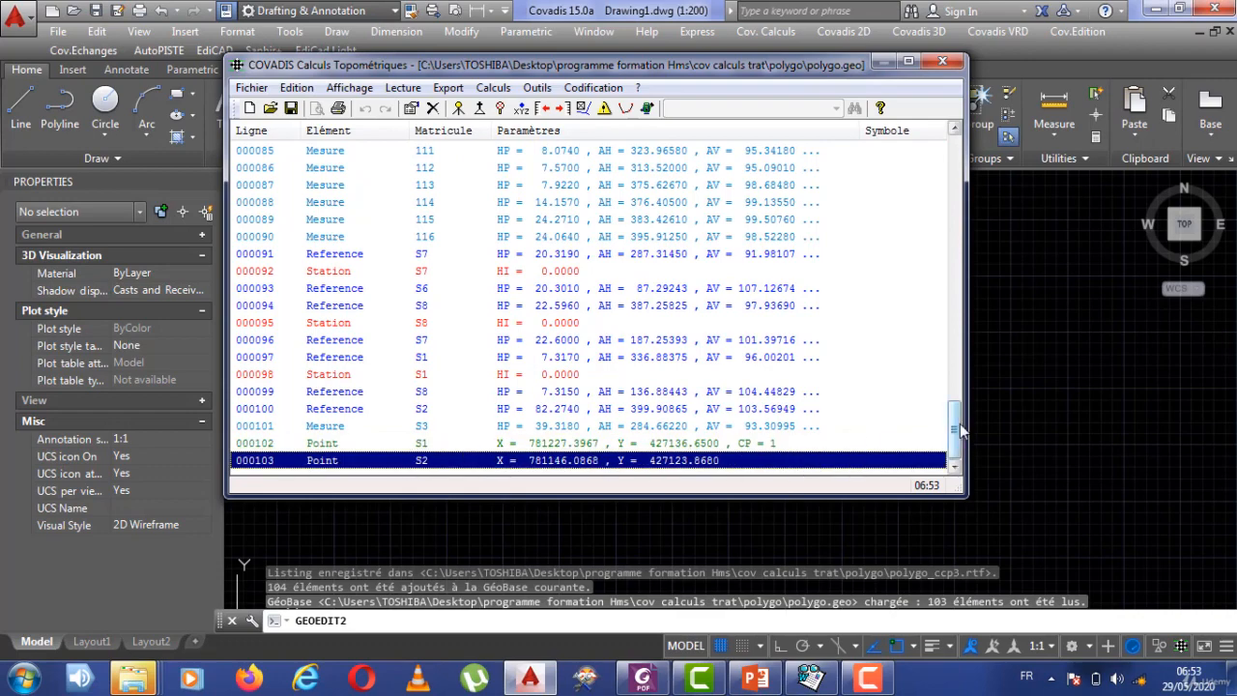
pyautogui.moveTo(954, 425); pyautogui.dragTo(981, 146)
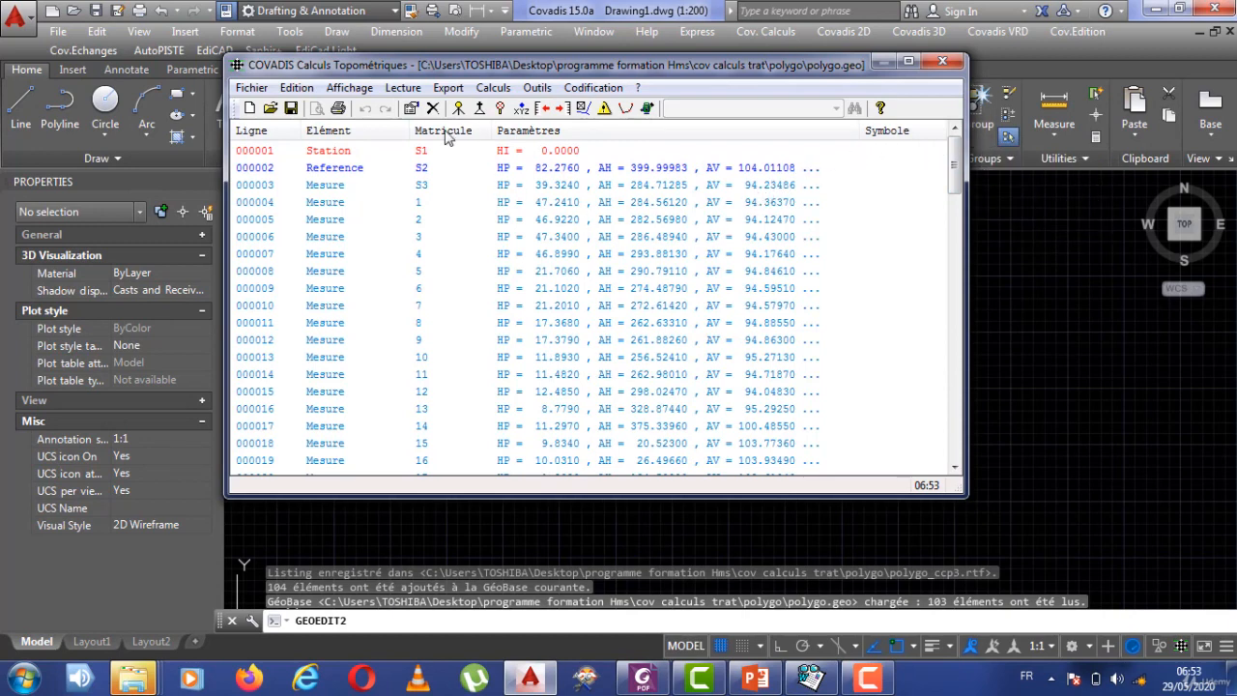
pyautogui.click(351, 155)
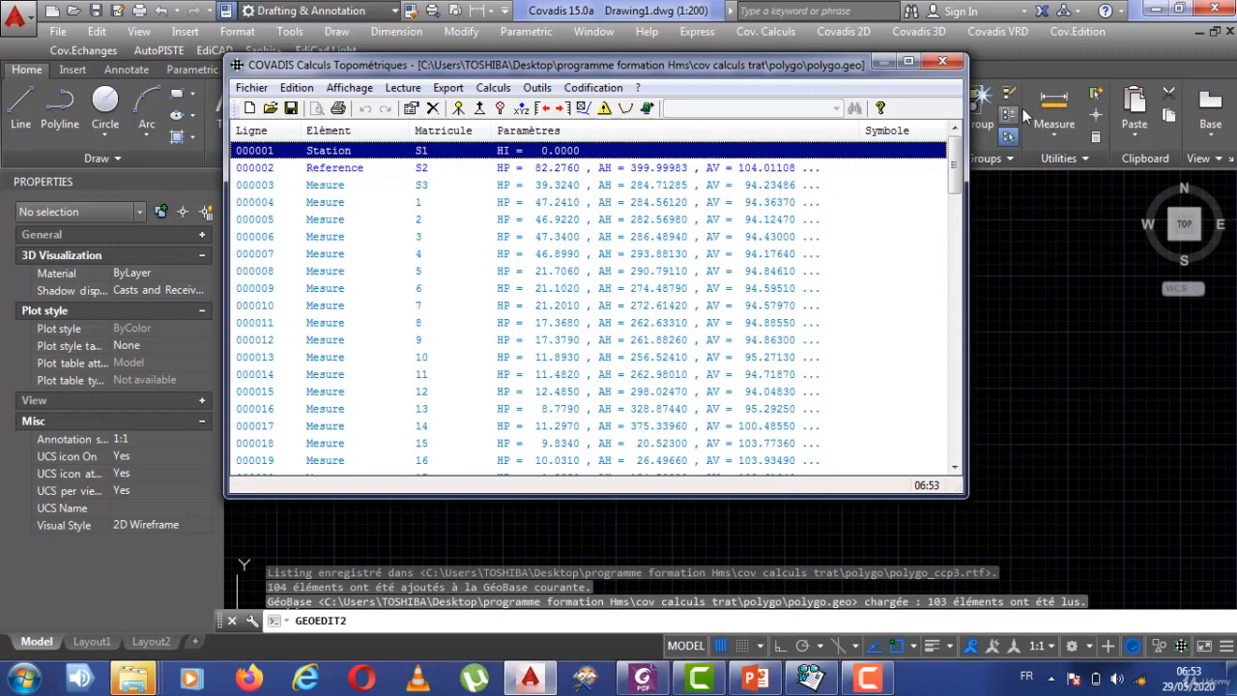
pyautogui.moveTo(954, 165)
pyautogui.mouseDown()
pyautogui.moveTo(955, 205)
pyautogui.moveTo(955, 158)
pyautogui.mouseUp()
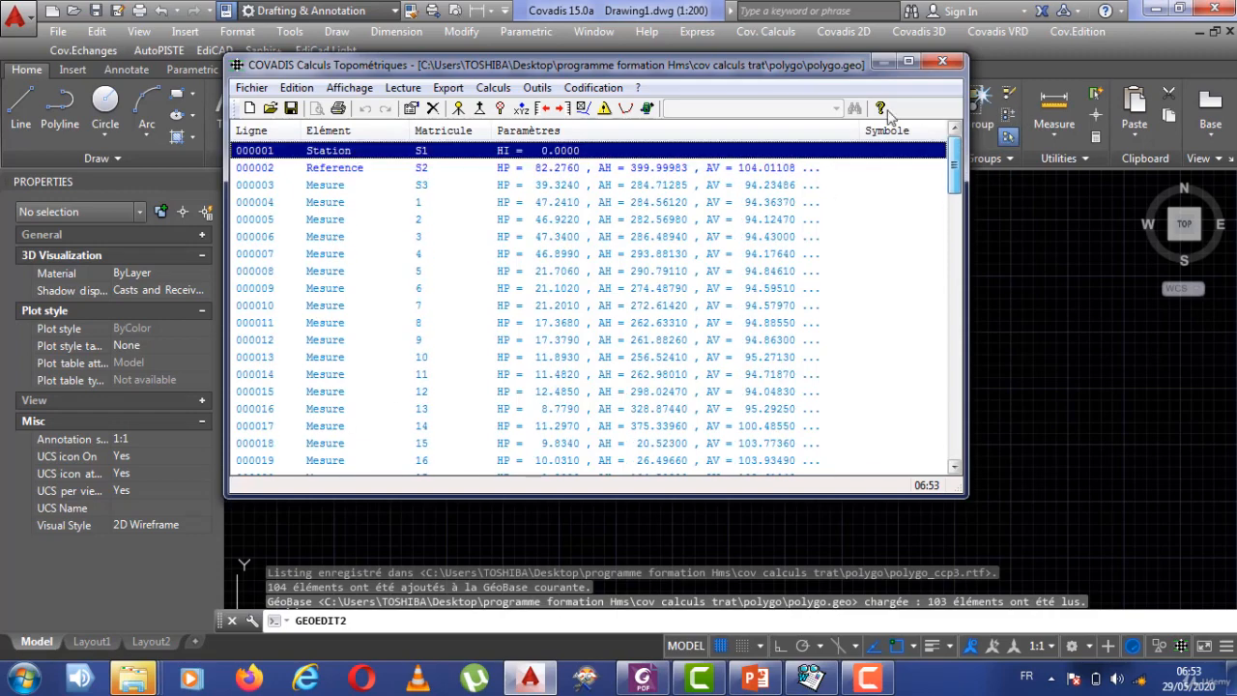
# Step: Review the S1 measurement row to S3 and the list of available topometric calculations
pyautogui.click(492, 87)
pyautogui.click(449, 221)
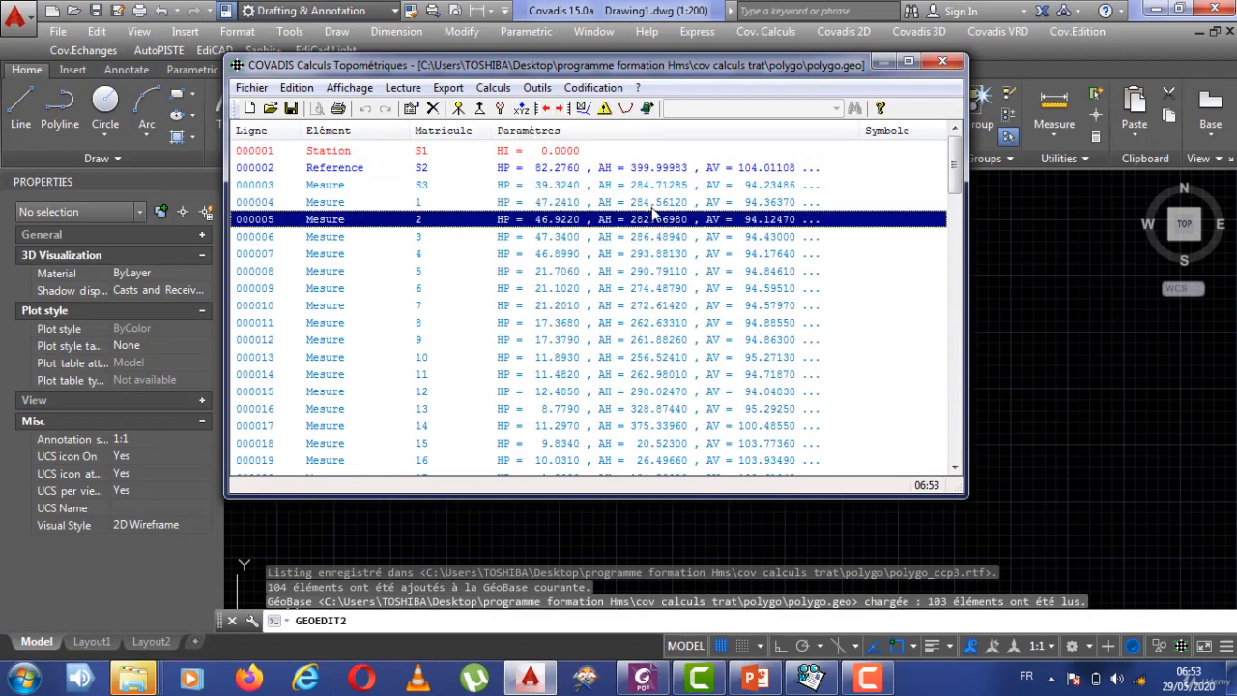
pyautogui.click(649, 186)
pyautogui.moveTo(962, 153)
pyautogui.mouseDown()
pyautogui.moveTo(957, 321)
pyautogui.moveTo(954, 164)
pyautogui.mouseUp()
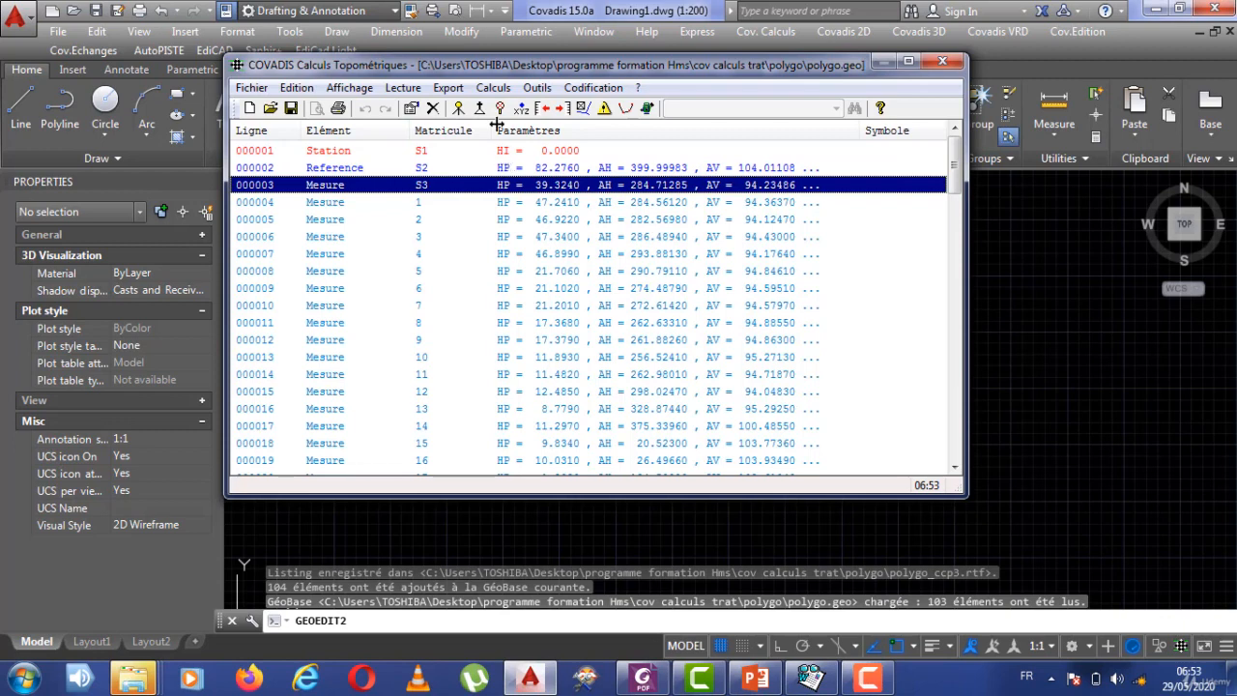
pyautogui.click(493, 87)
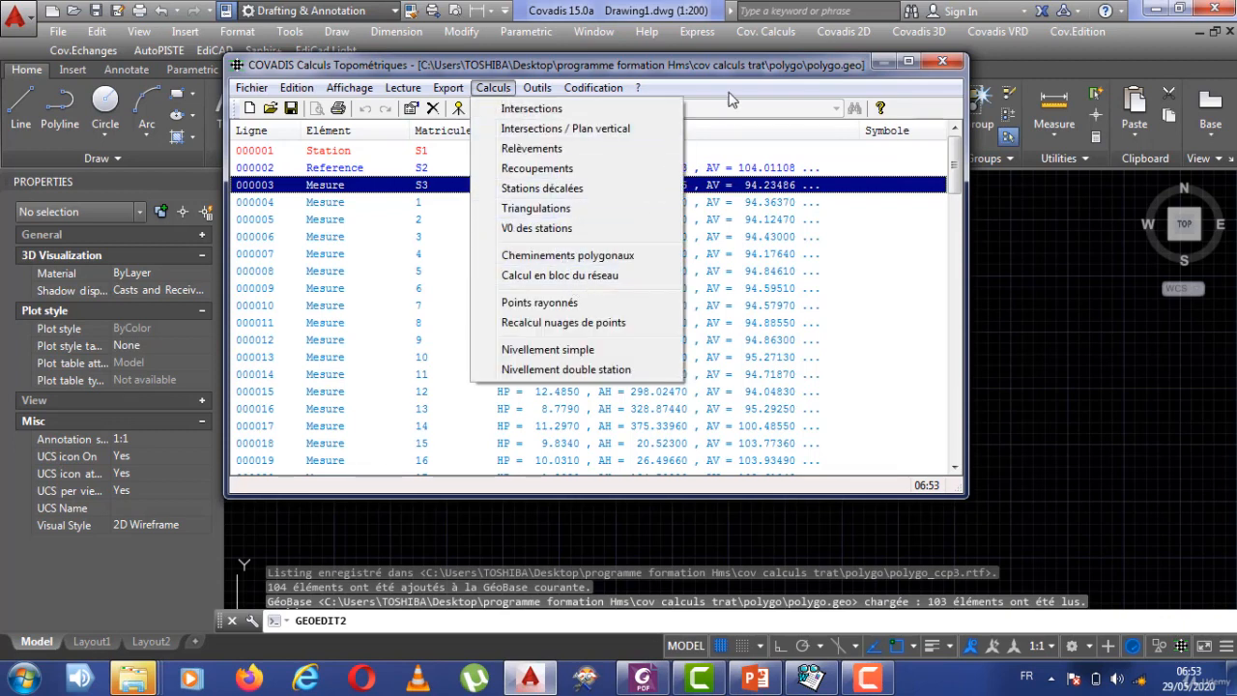
pyautogui.click(733, 89)
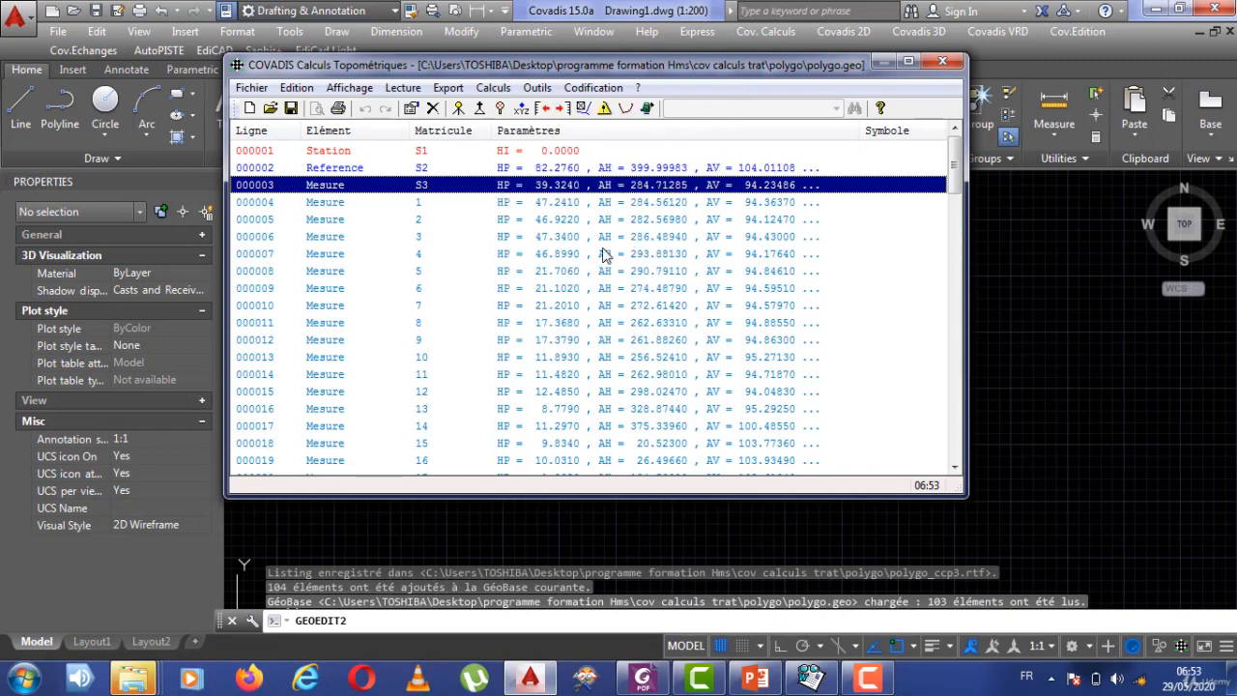
# Step: Examine station S1's observation of S3 and browse the station, reference and measurement rows of the whole GéoBase
pyautogui.click(434, 154)
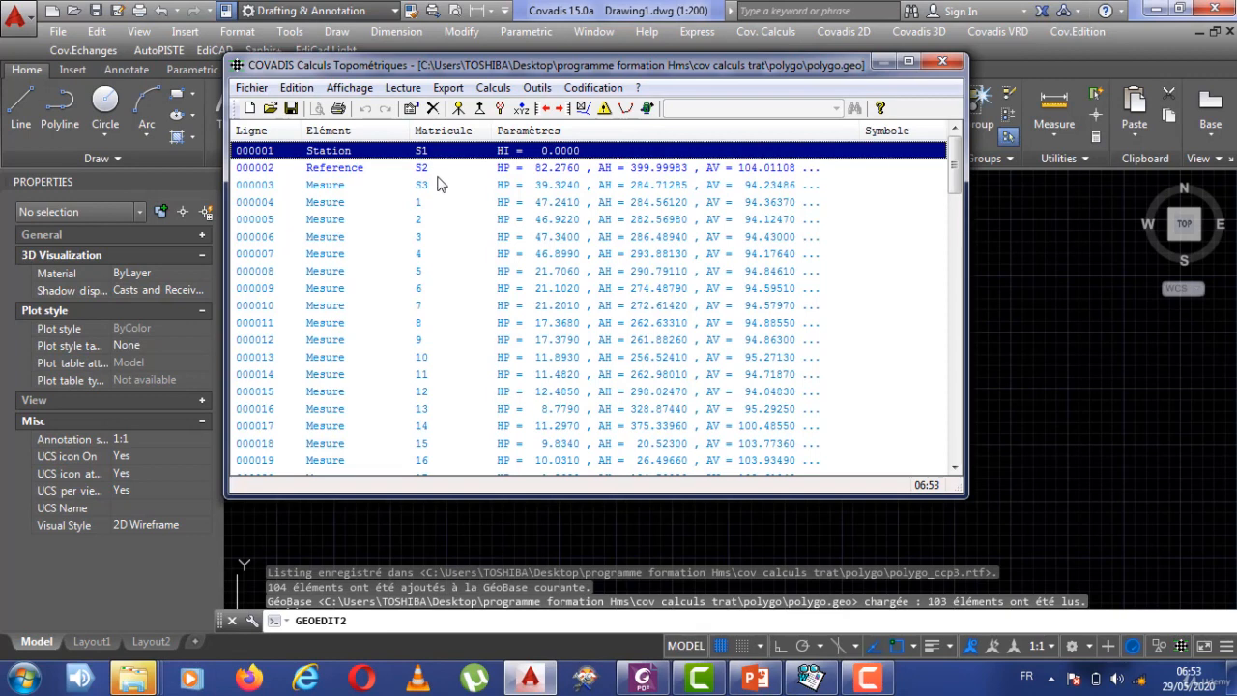
pyautogui.click(438, 186)
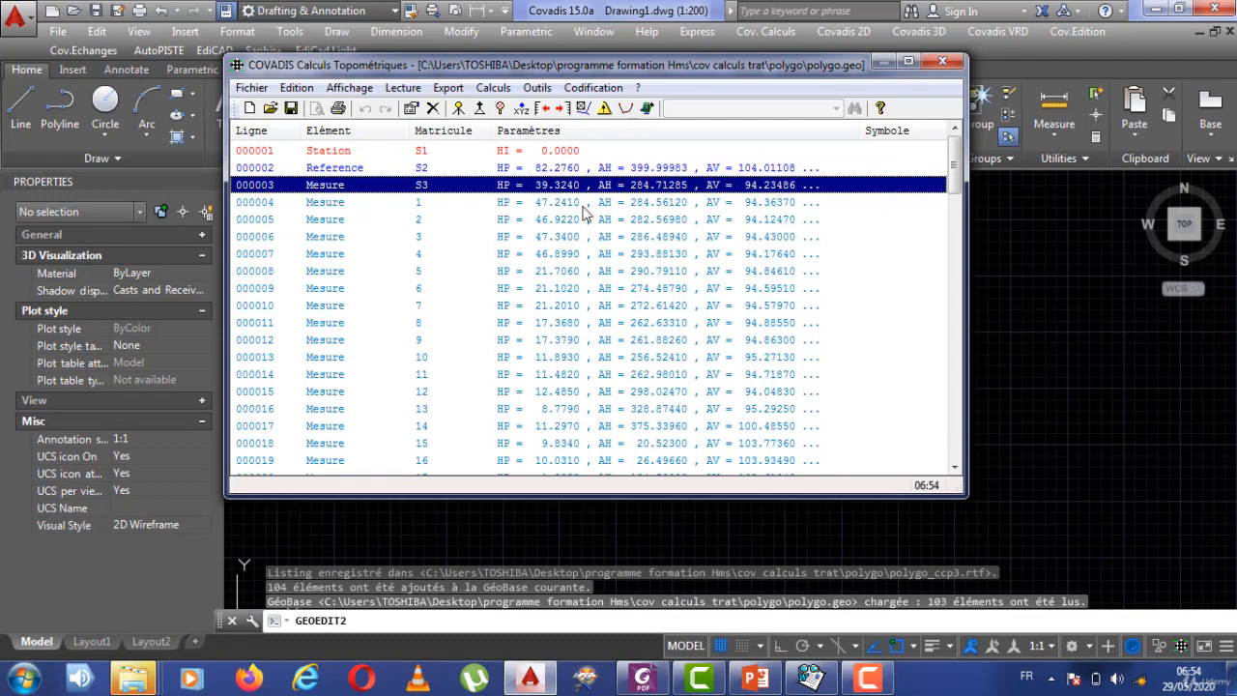
pyautogui.moveTo(953, 169)
pyautogui.mouseDown()
pyautogui.moveTo(941, 255)
pyautogui.moveTo(940, 152)
pyautogui.mouseUp()
pyautogui.moveTo(957, 164); pyautogui.dragTo(955, 259)
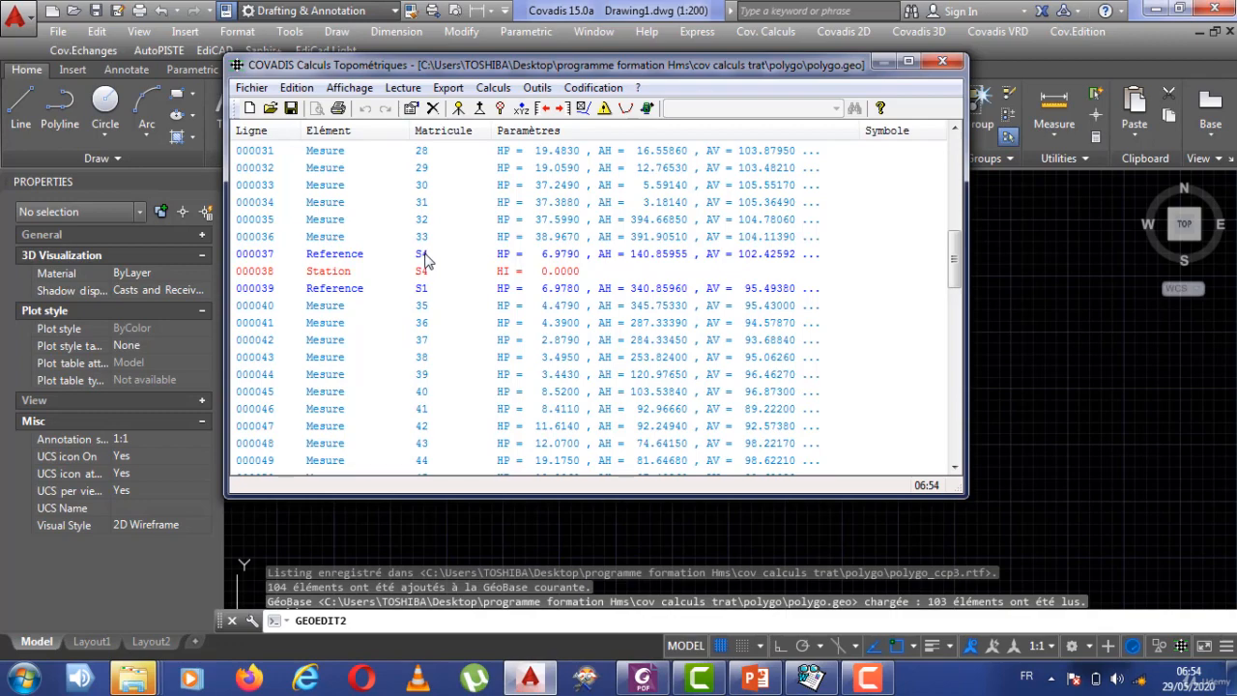
pyautogui.scroll(-18, 425, 259)
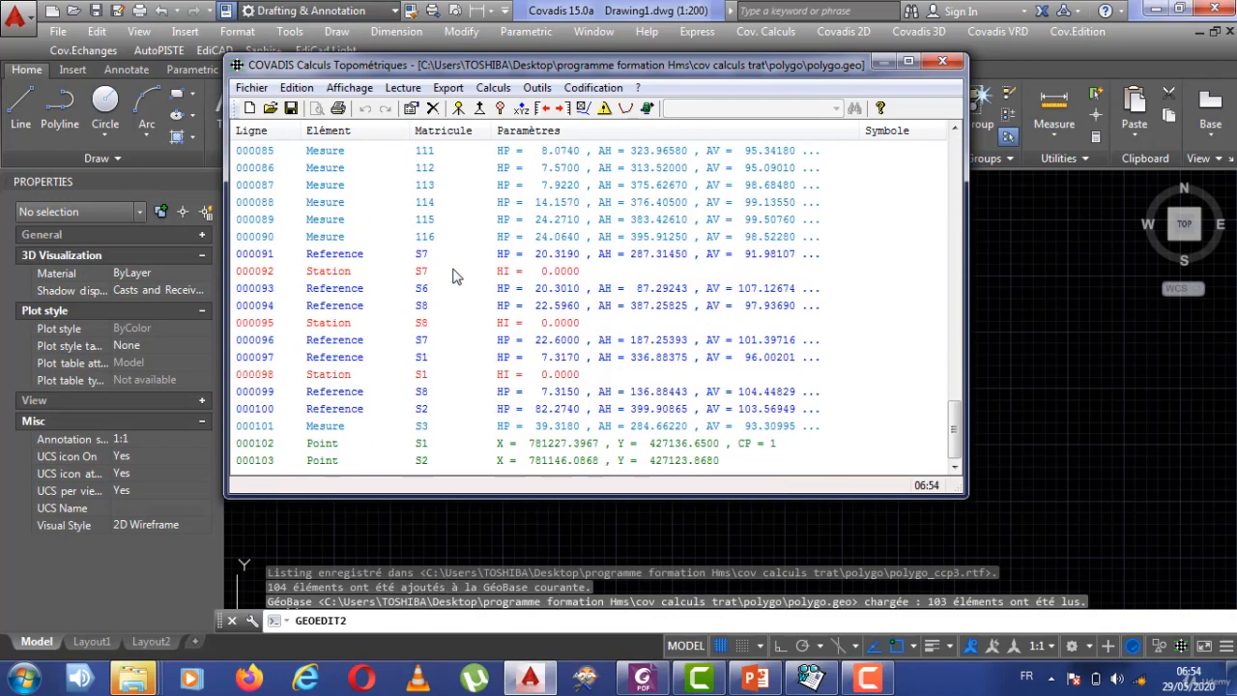
pyautogui.scroll(14, 456, 276)
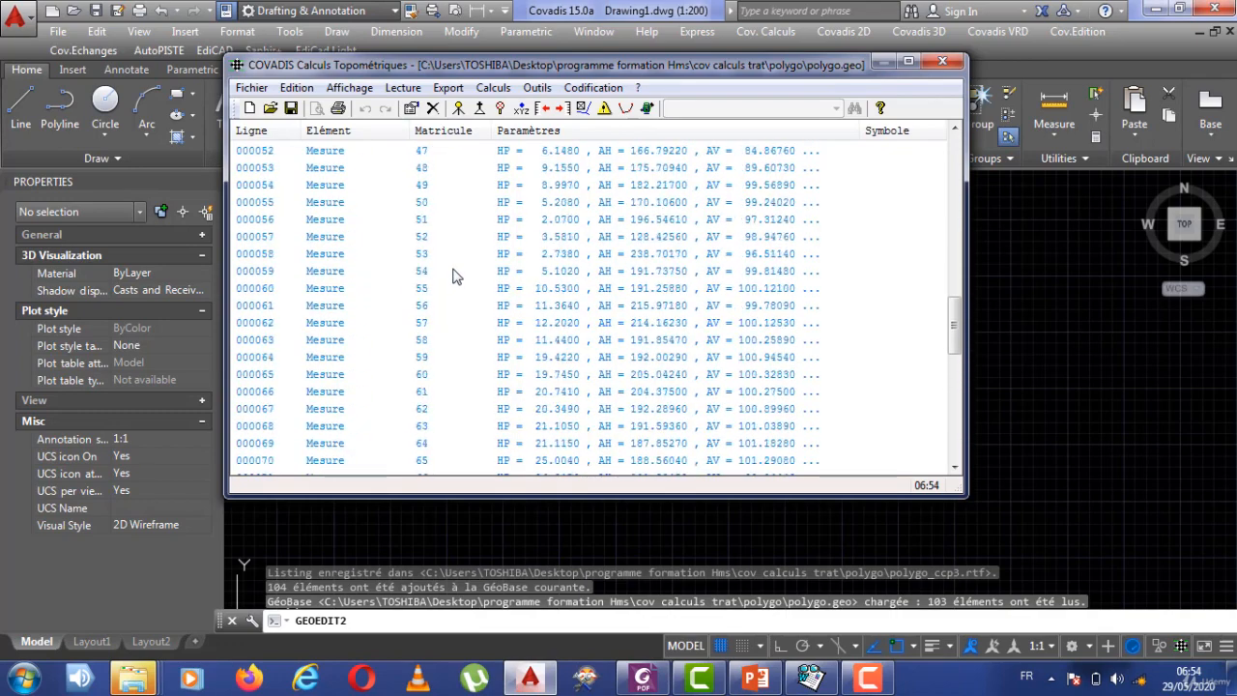
pyautogui.scroll(7, 456, 276)
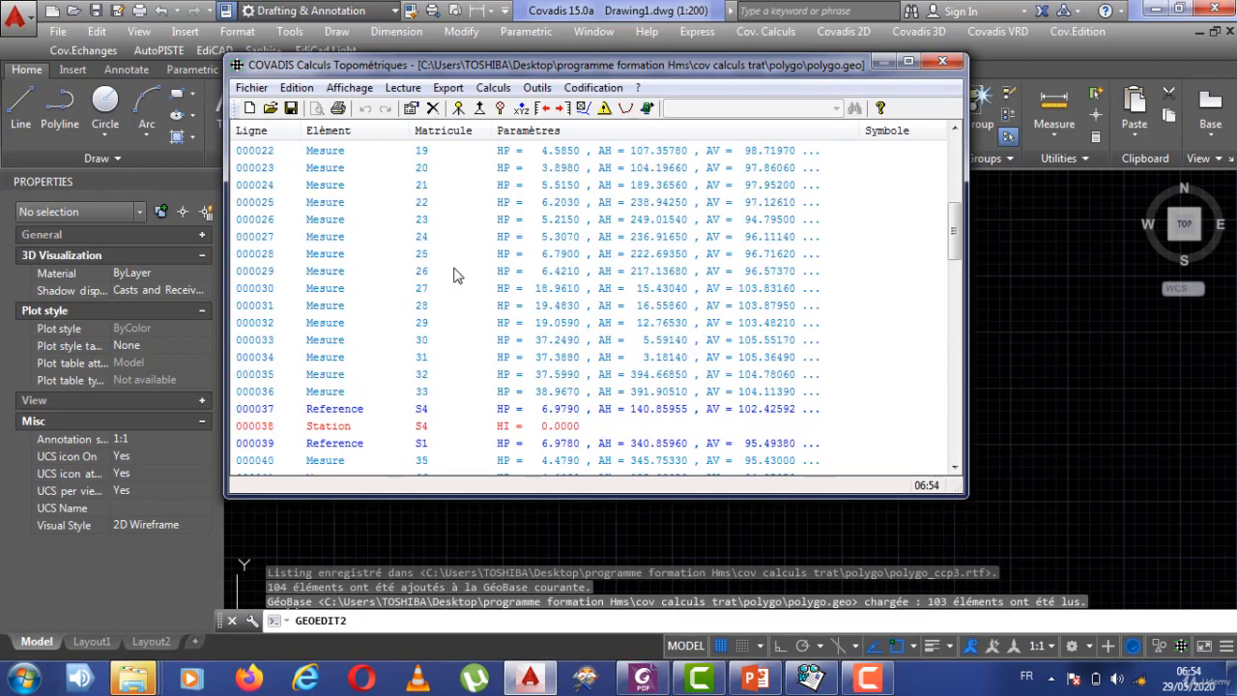
pyautogui.scroll(7, 456, 276)
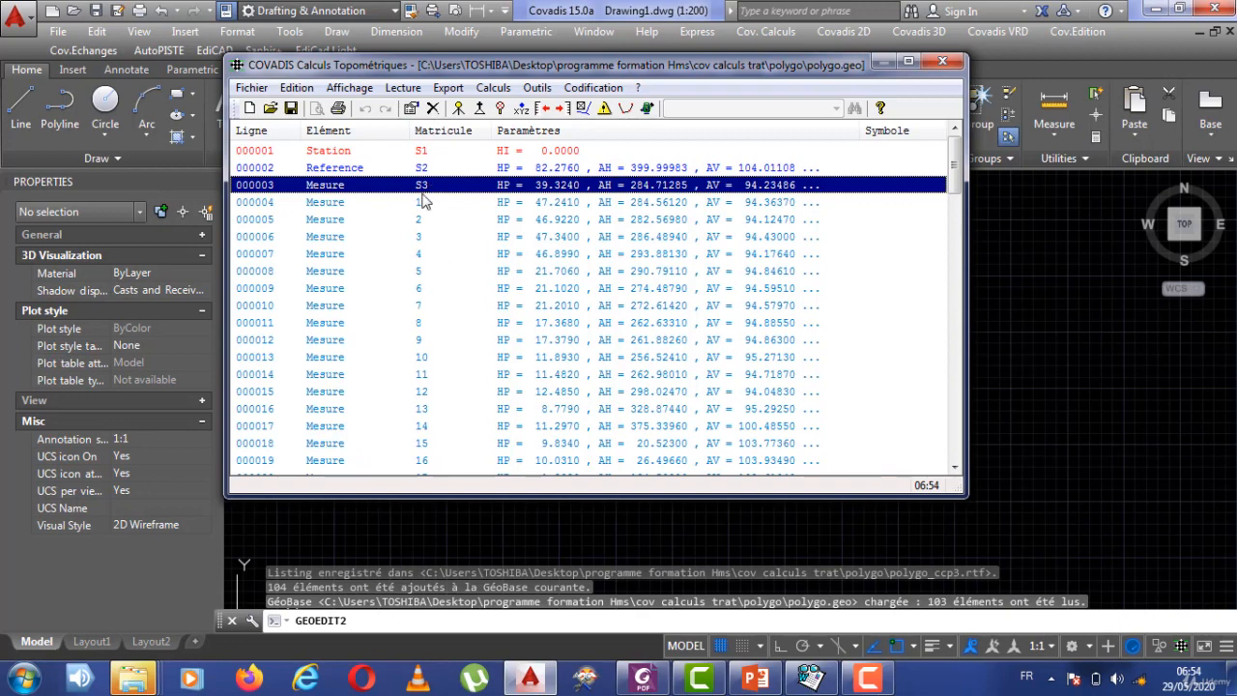
# Step: Compare the station S1 row with the row of its reference S2
pyautogui.click(440, 152)
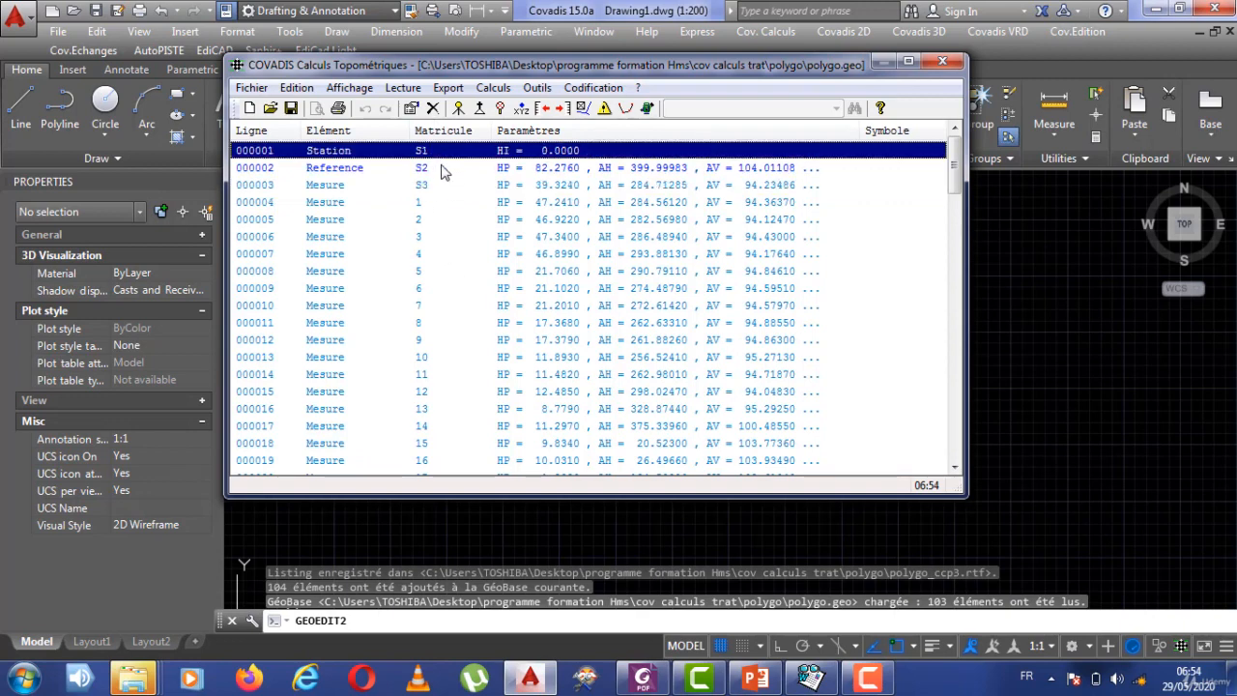
pyautogui.click(443, 168)
pyautogui.click(450, 154)
pyautogui.click(462, 168)
pyautogui.moveTo(955, 164)
pyautogui.mouseDown()
pyautogui.moveTo(938, 242)
pyautogui.moveTo(935, 454)
pyautogui.moveTo(952, 159)
pyautogui.mouseUp()
# Step: Set up a station V0 calculation of type Unique for station S1 (1), with S2 as reference
pyautogui.click(329, 151)
pyautogui.click(493, 88)
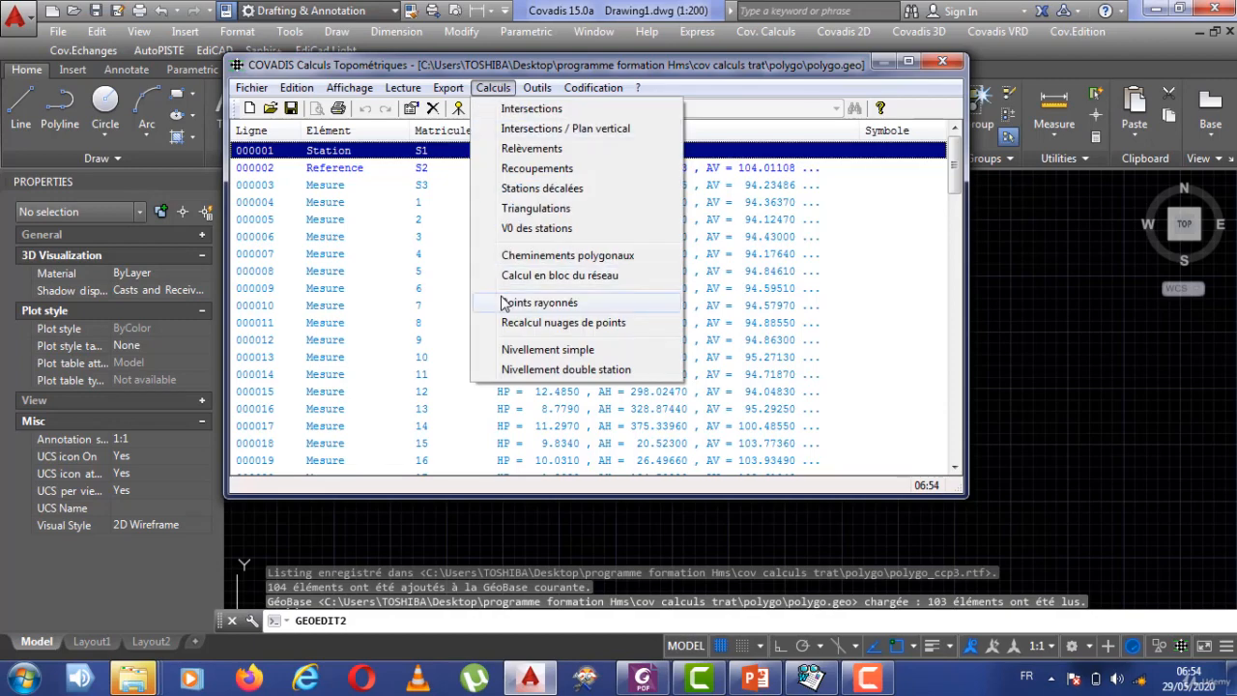
pyautogui.click(546, 229)
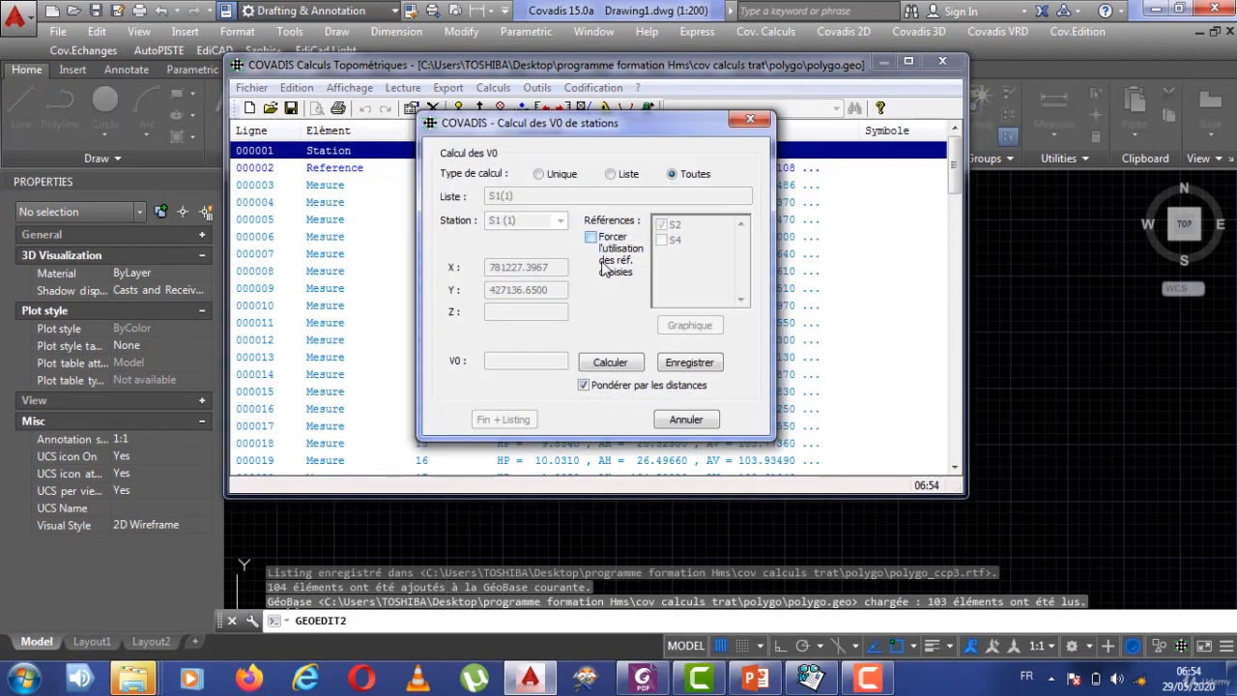
pyautogui.click(541, 174)
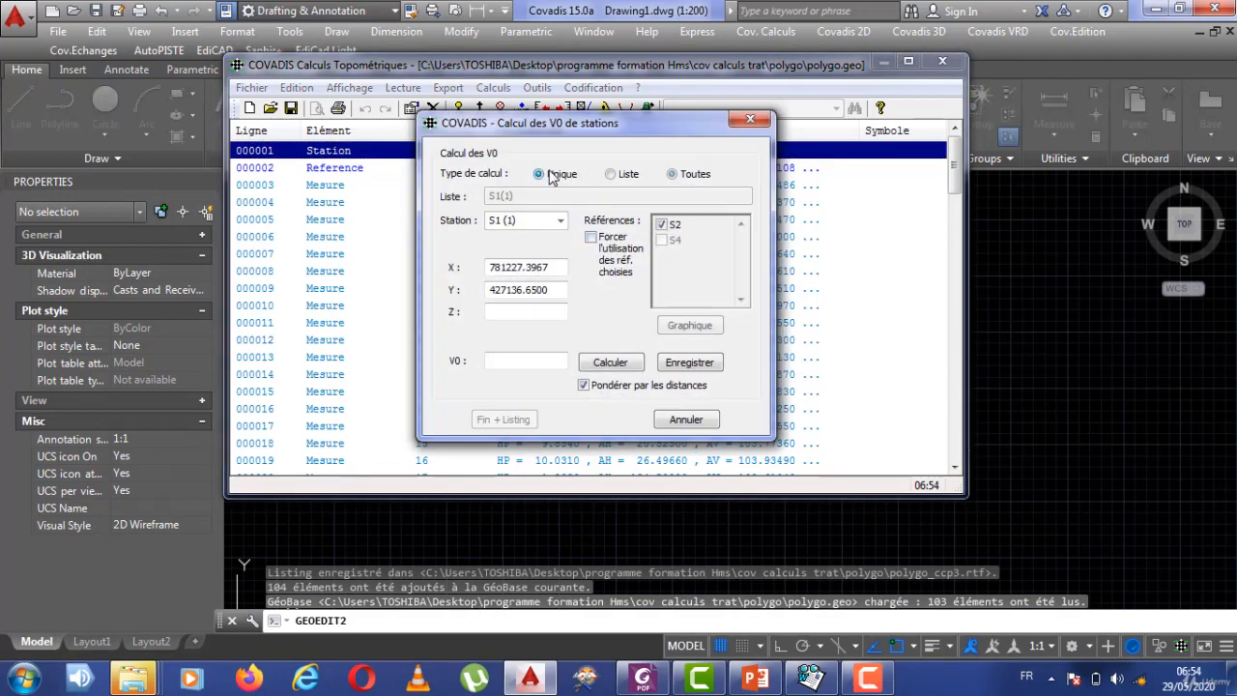
pyautogui.click(529, 219)
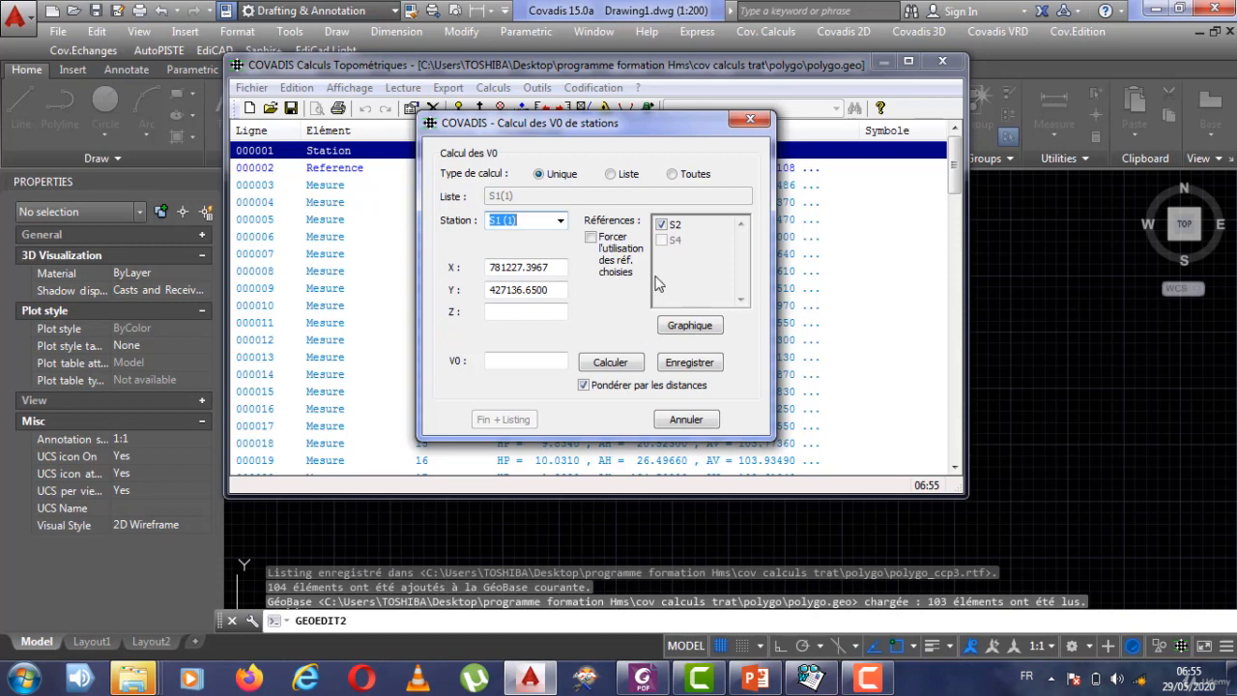
# Step: Calculate the V0 of station S1, save it to the GéoBase and finish with Fin + Listing
pyautogui.click(614, 361)
pyautogui.click(673, 365)
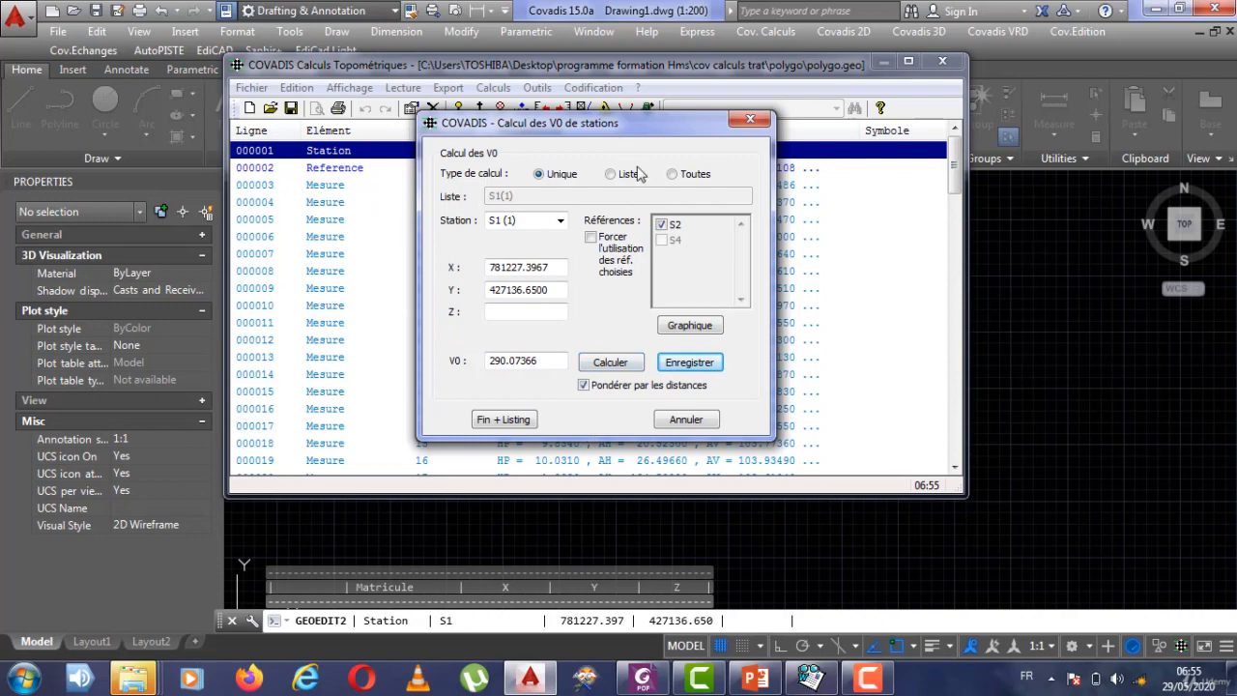
pyautogui.moveTo(653, 135)
pyautogui.mouseDown()
pyautogui.moveTo(608, 246)
pyautogui.moveTo(637, 141)
pyautogui.mouseUp()
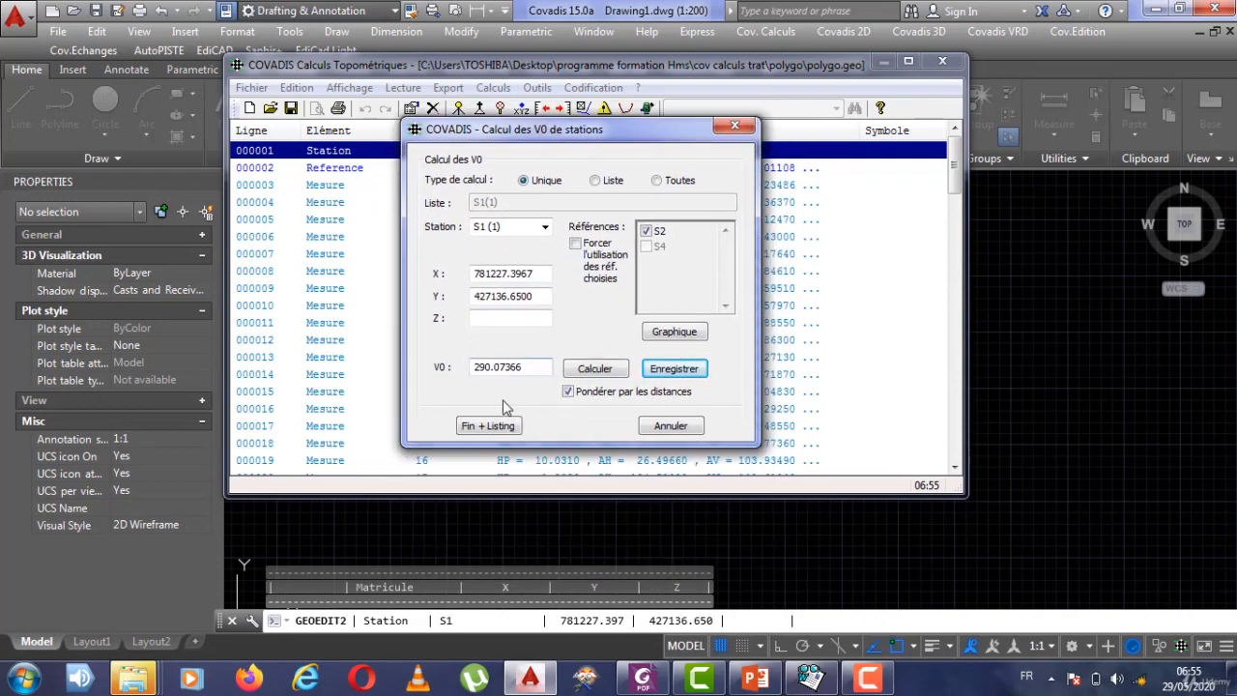
pyautogui.click(483, 433)
pyautogui.click(694, 331)
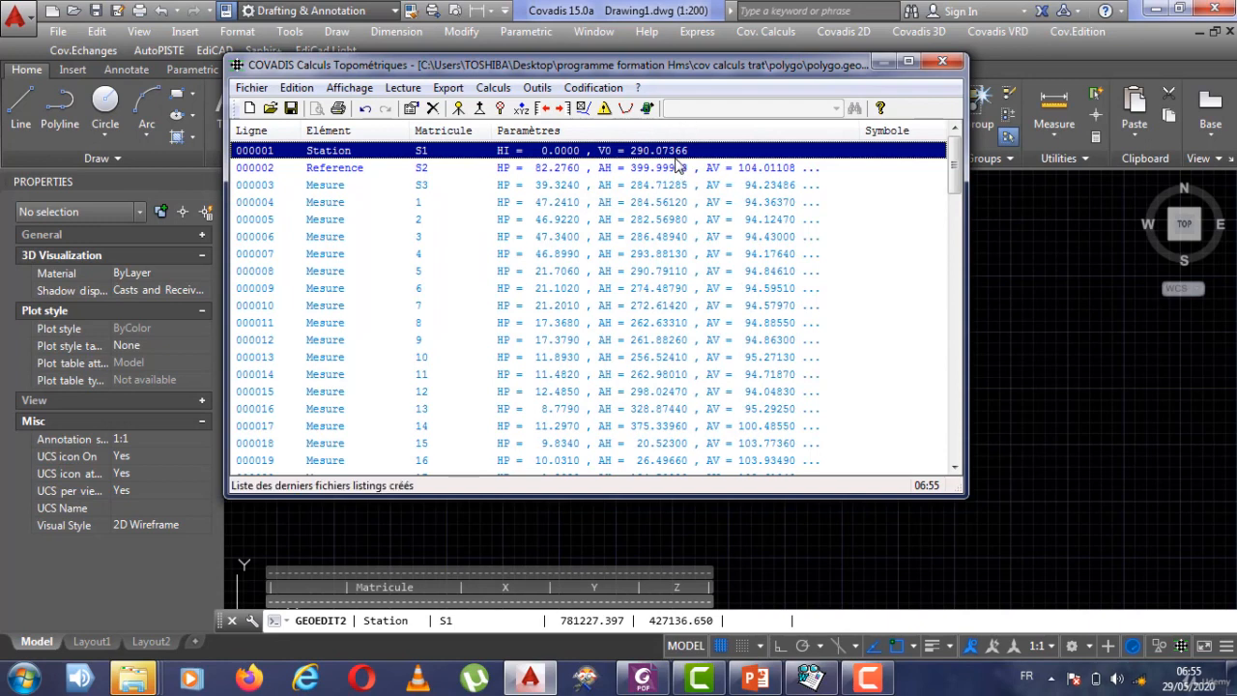
# Step: Check the V0 parameter in the station S1 row and compare it with the station S4 row
pyautogui.click(513, 168)
pyautogui.click(516, 152)
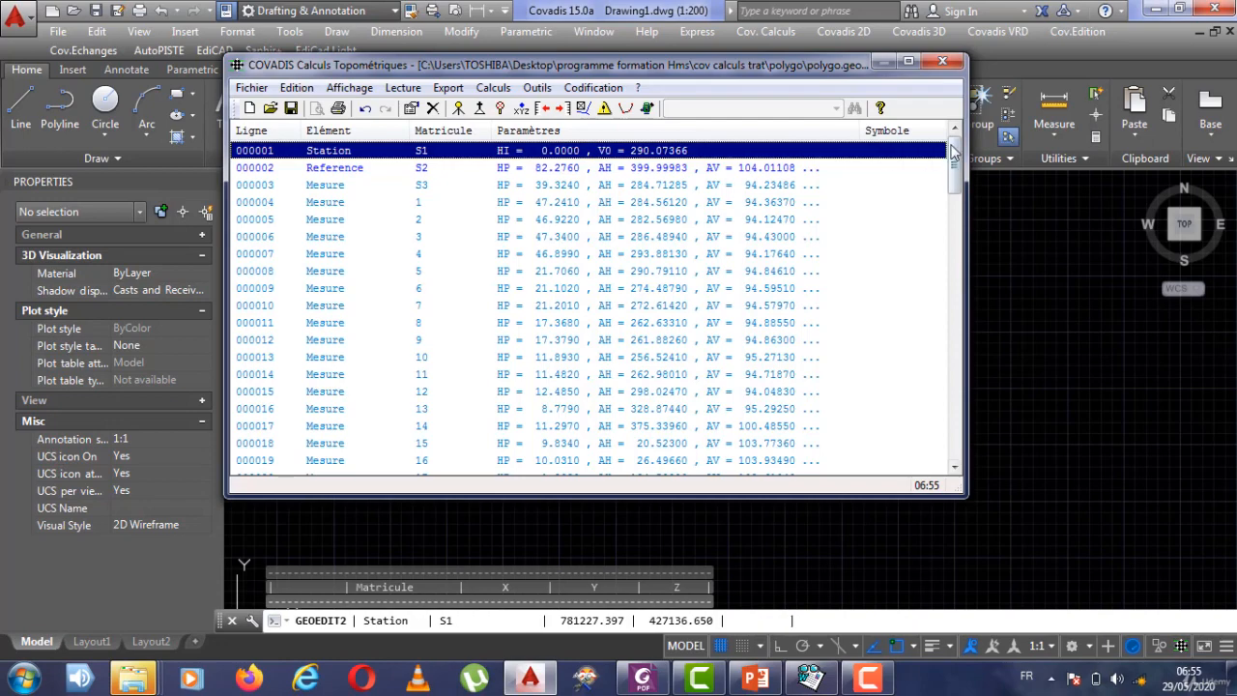
pyautogui.moveTo(953, 151); pyautogui.dragTo(953, 253)
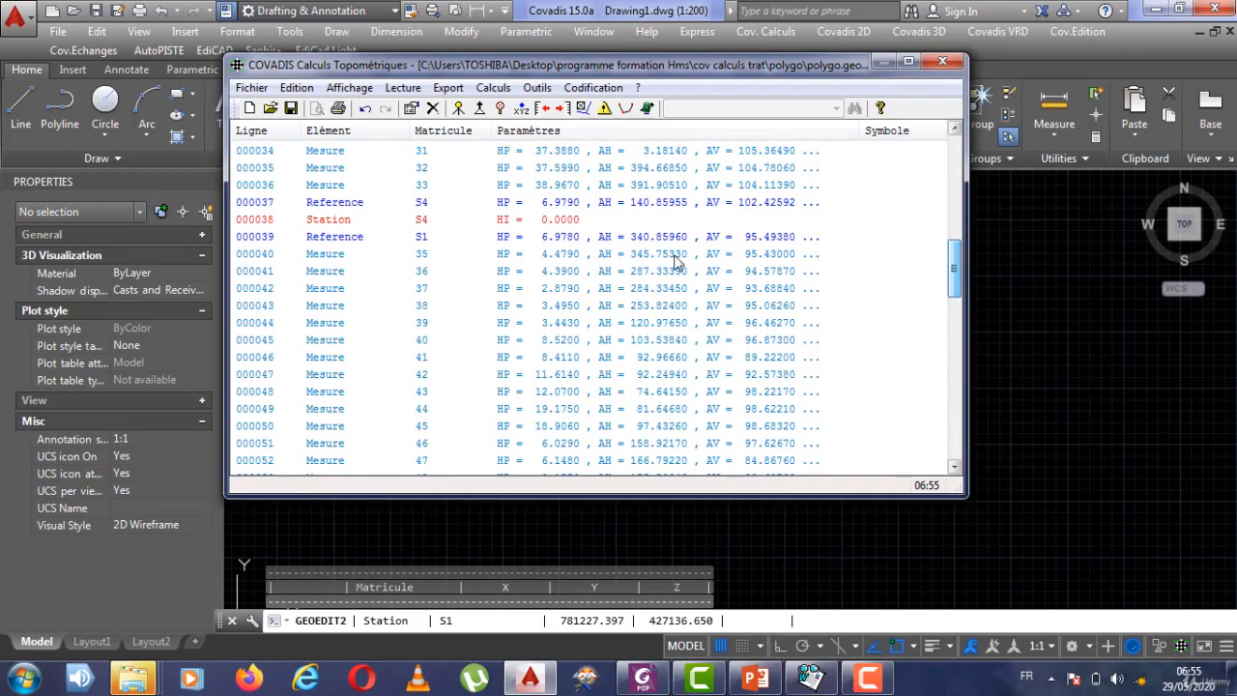
pyautogui.click(451, 221)
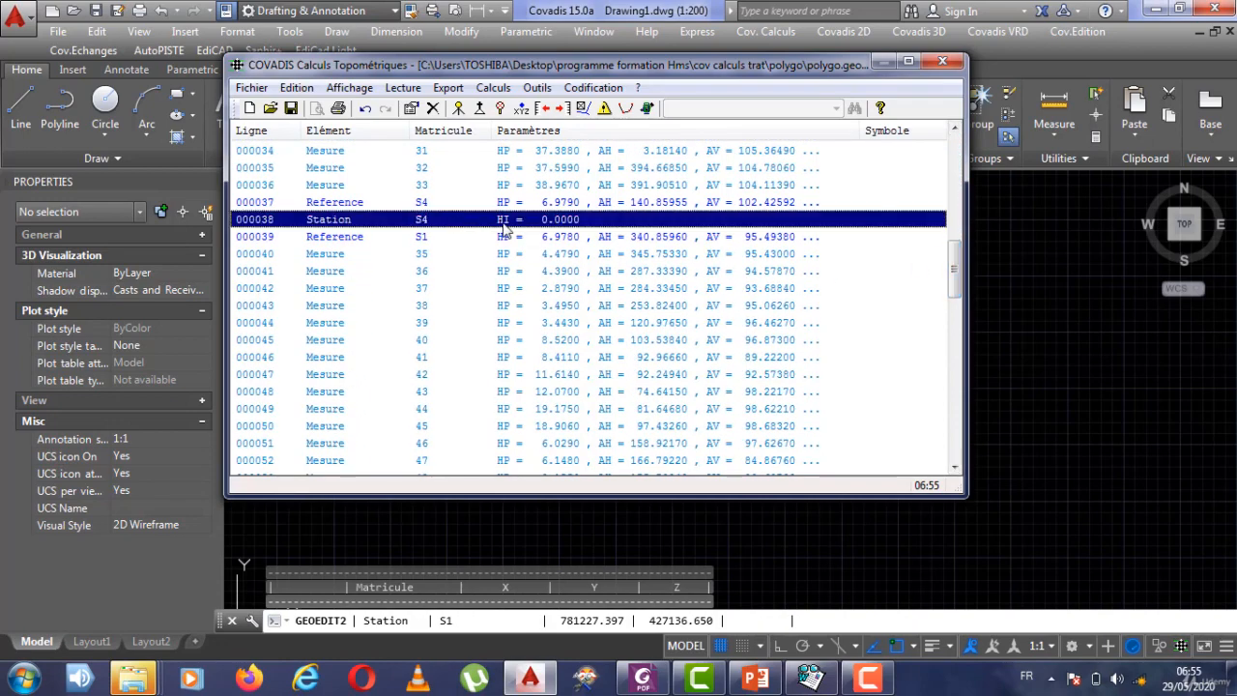
pyautogui.moveTo(953, 263); pyautogui.dragTo(971, 150)
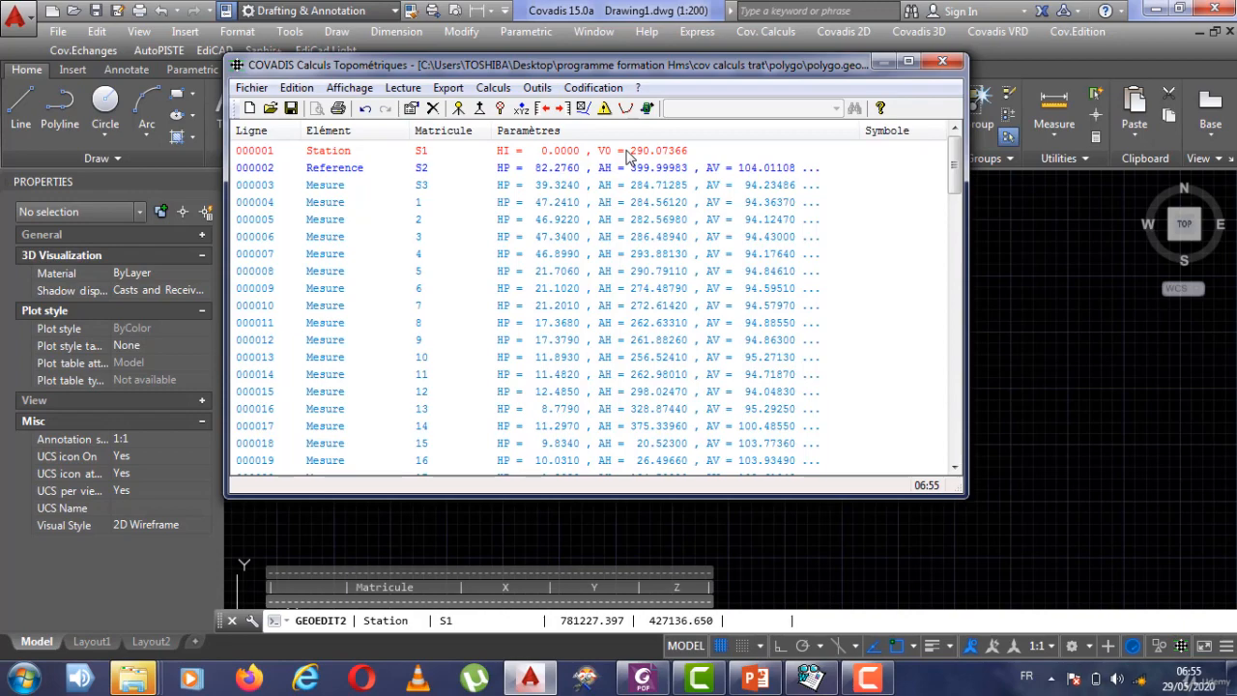
# Step: Open the Points rayonnés calculation and set its calculation mode to XY only, without Z
pyautogui.click(488, 90)
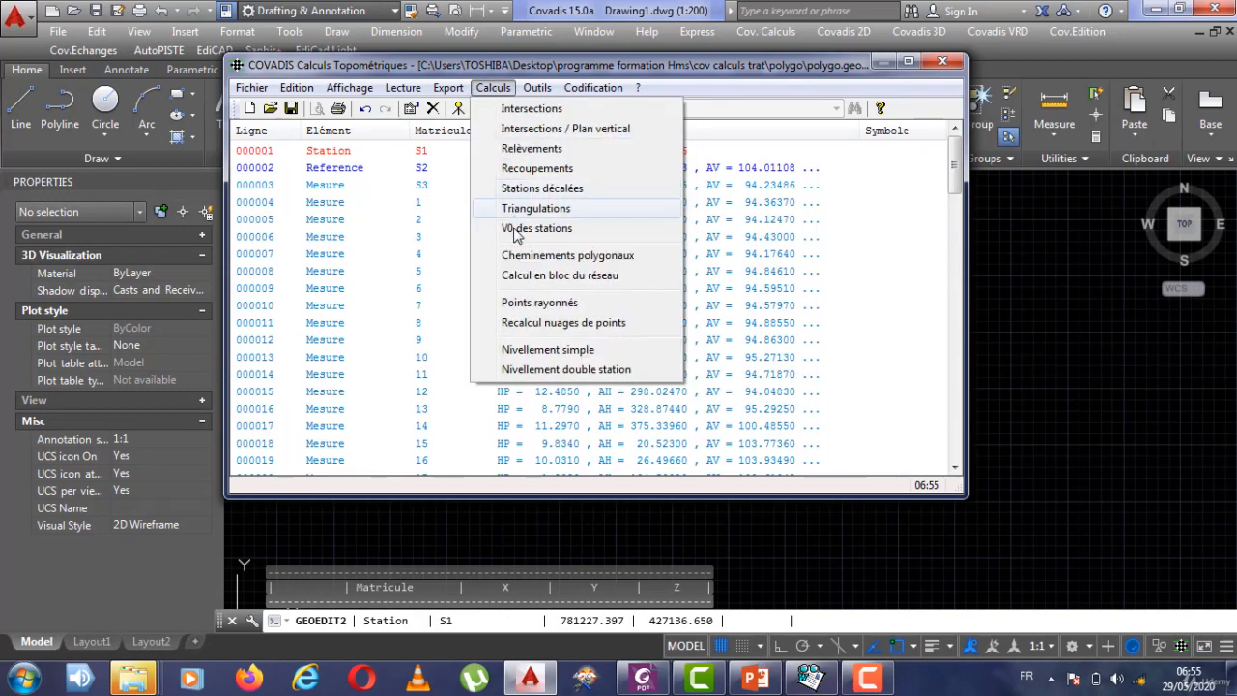
pyautogui.click(553, 305)
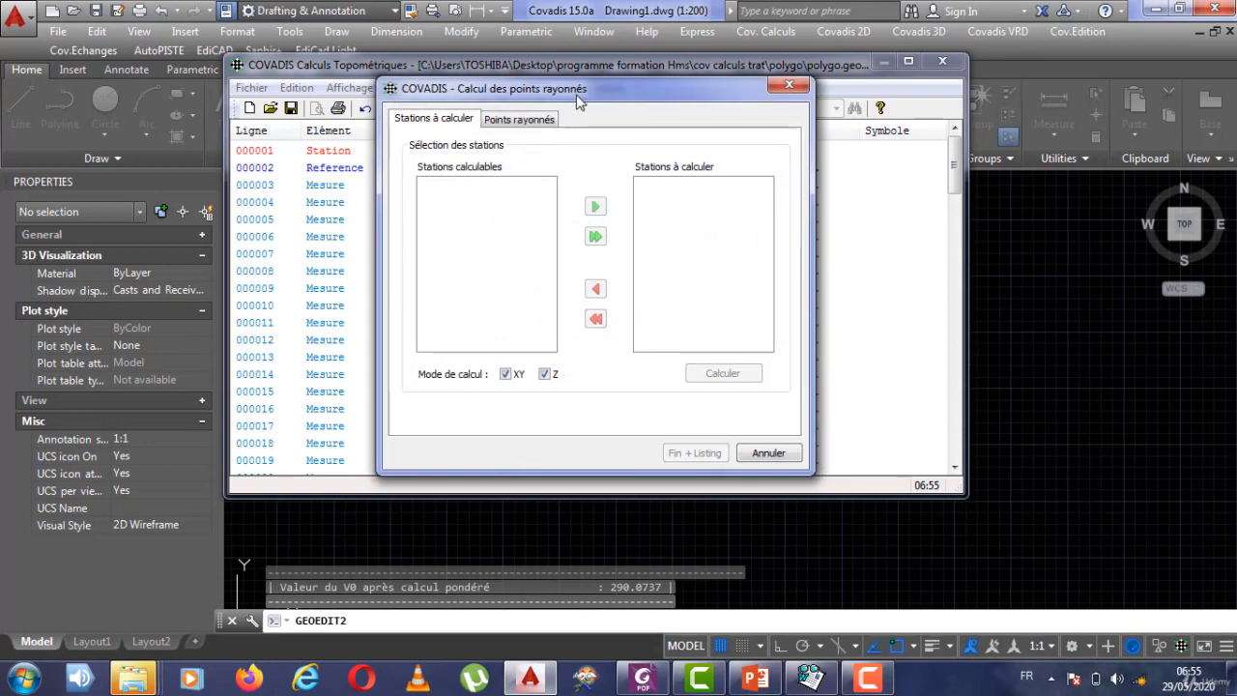
pyautogui.moveTo(583, 89); pyautogui.dragTo(583, 67)
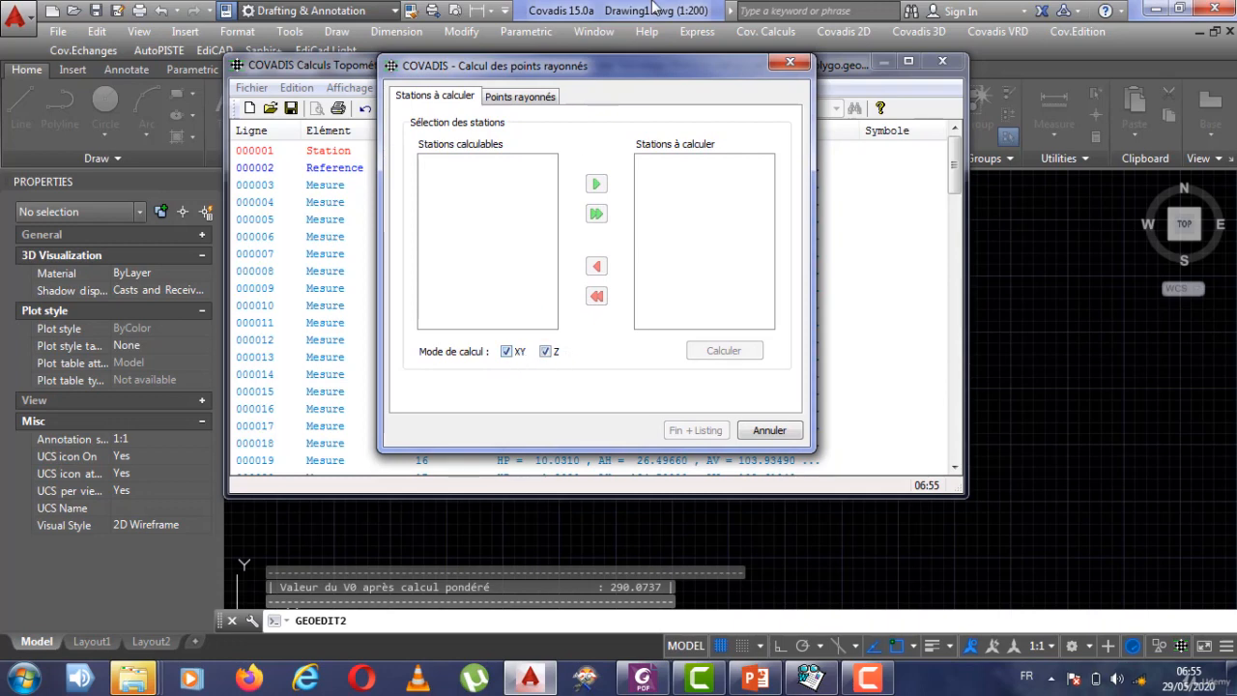
pyautogui.moveTo(619, 65); pyautogui.dragTo(469, 157)
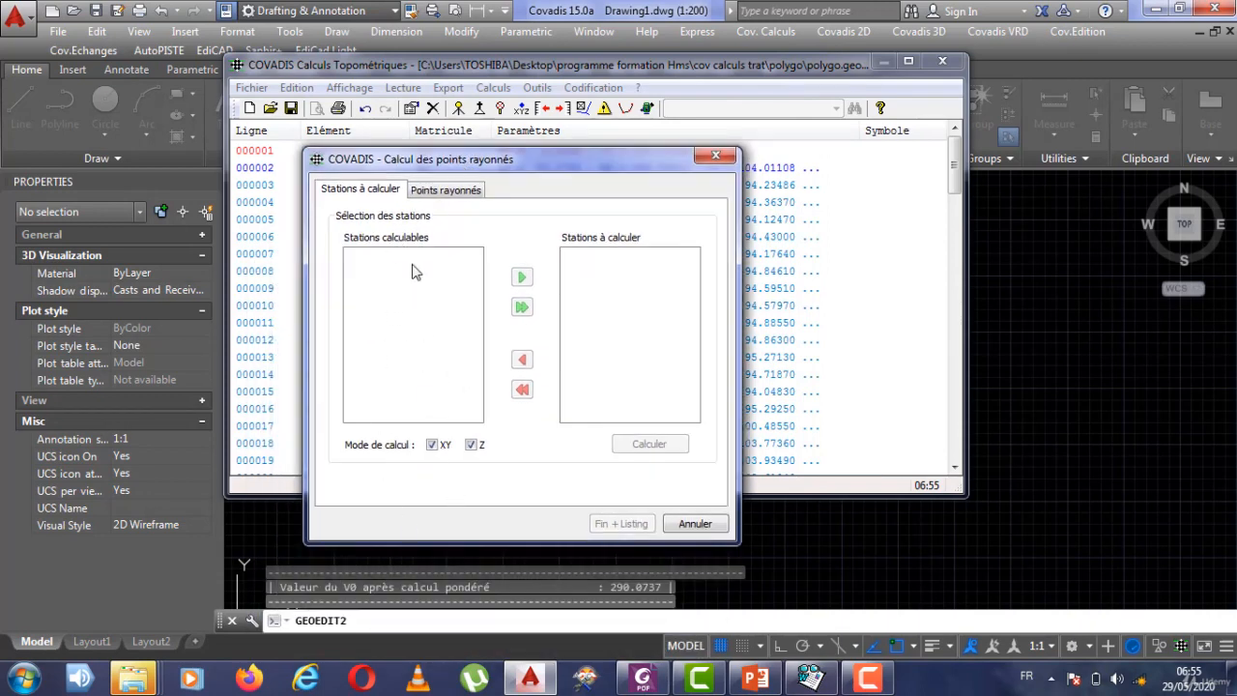
pyautogui.moveTo(442, 163); pyautogui.dragTo(428, 251)
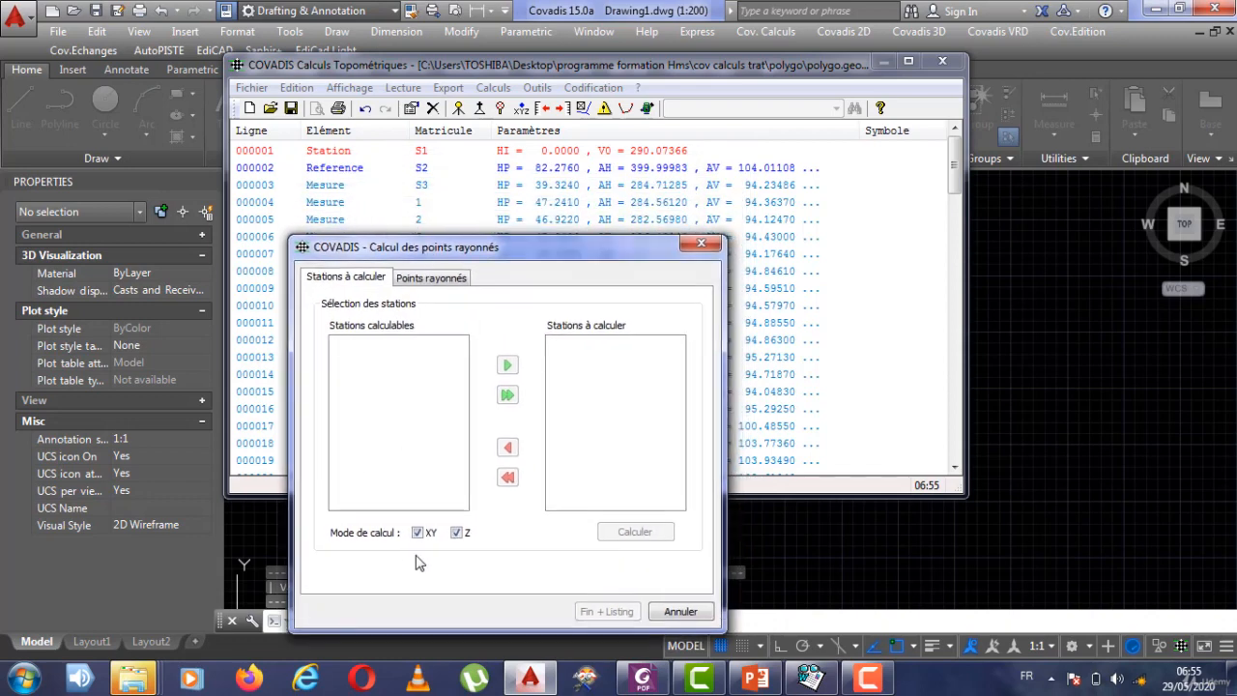
pyautogui.click(458, 533)
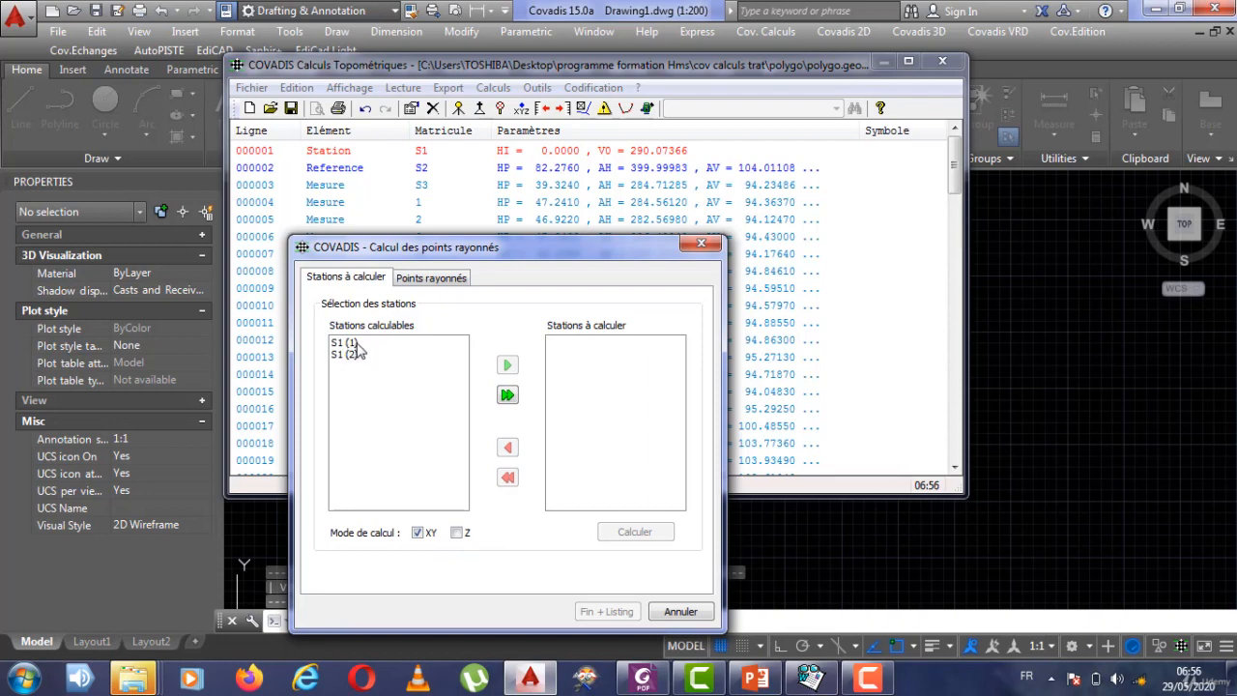
# Step: Add station S1 (1) to the stations to calculate and compute its radiated points
pyautogui.moveTo(450, 249); pyautogui.dragTo(465, 198)
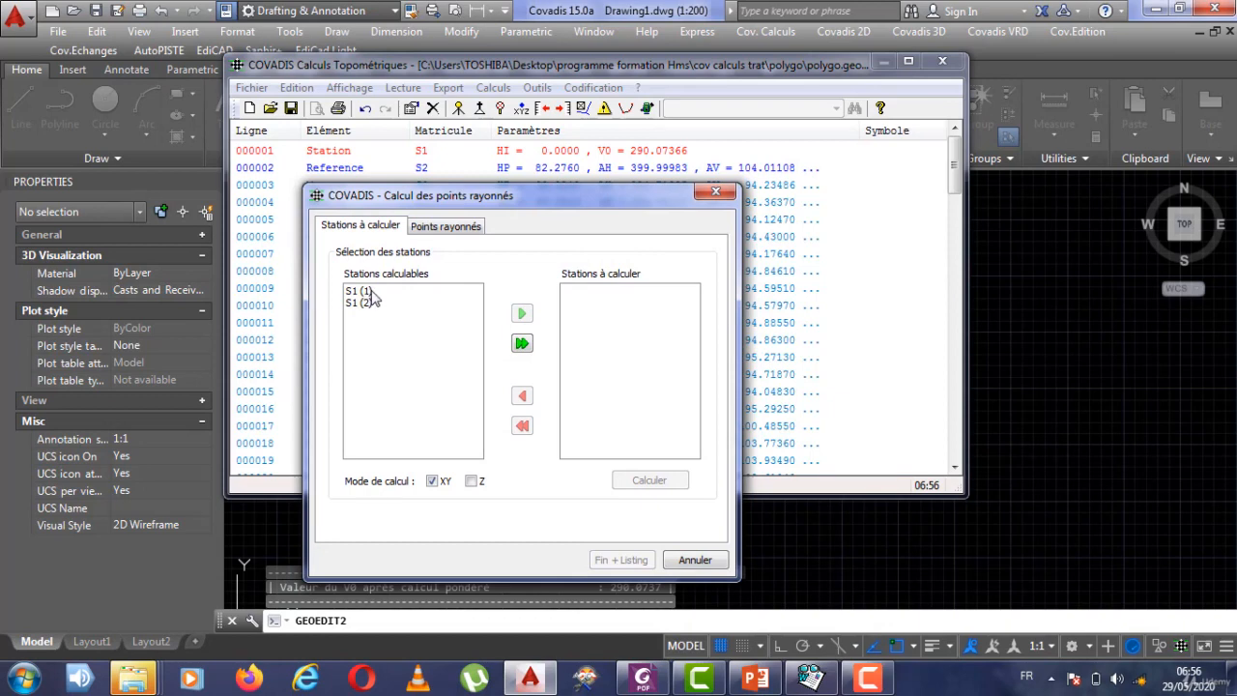
pyautogui.click(370, 291)
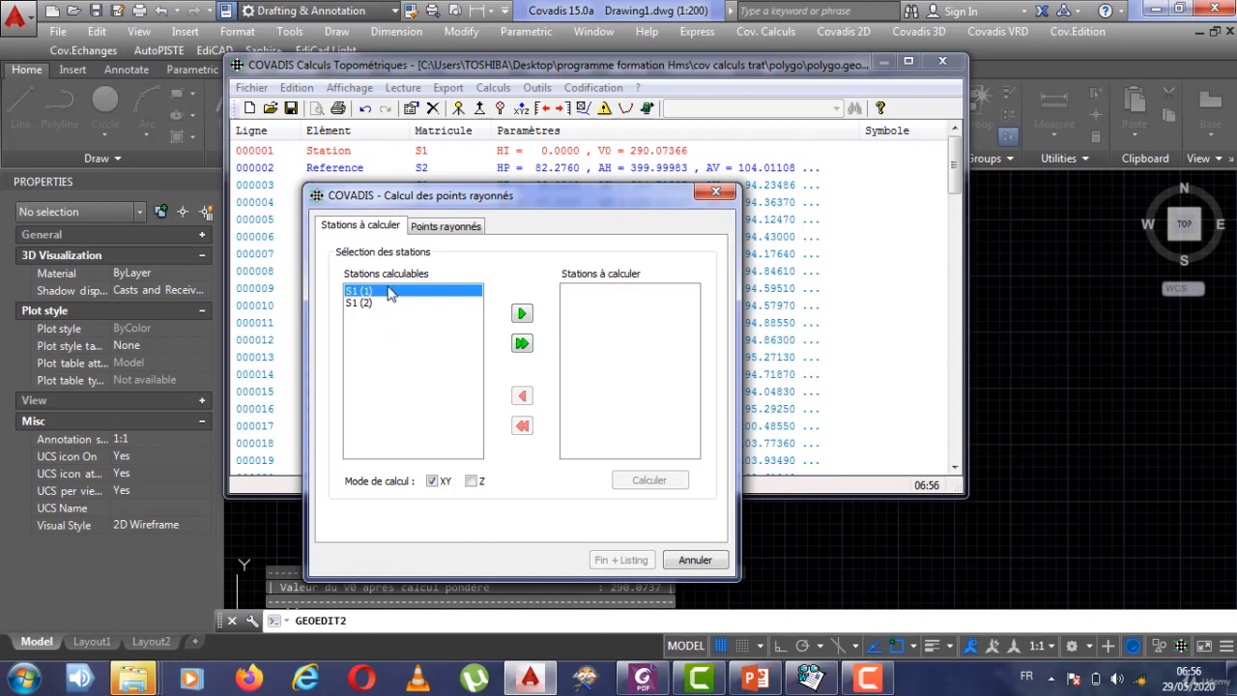
pyautogui.click(522, 313)
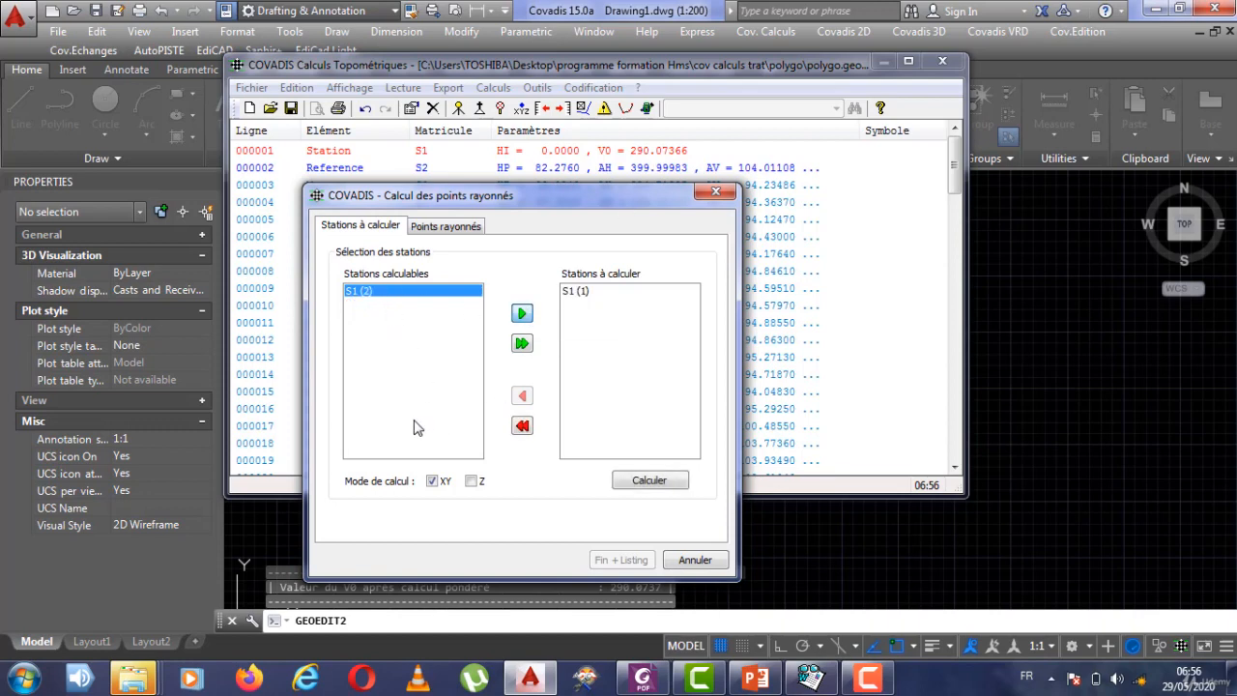
pyautogui.click(660, 482)
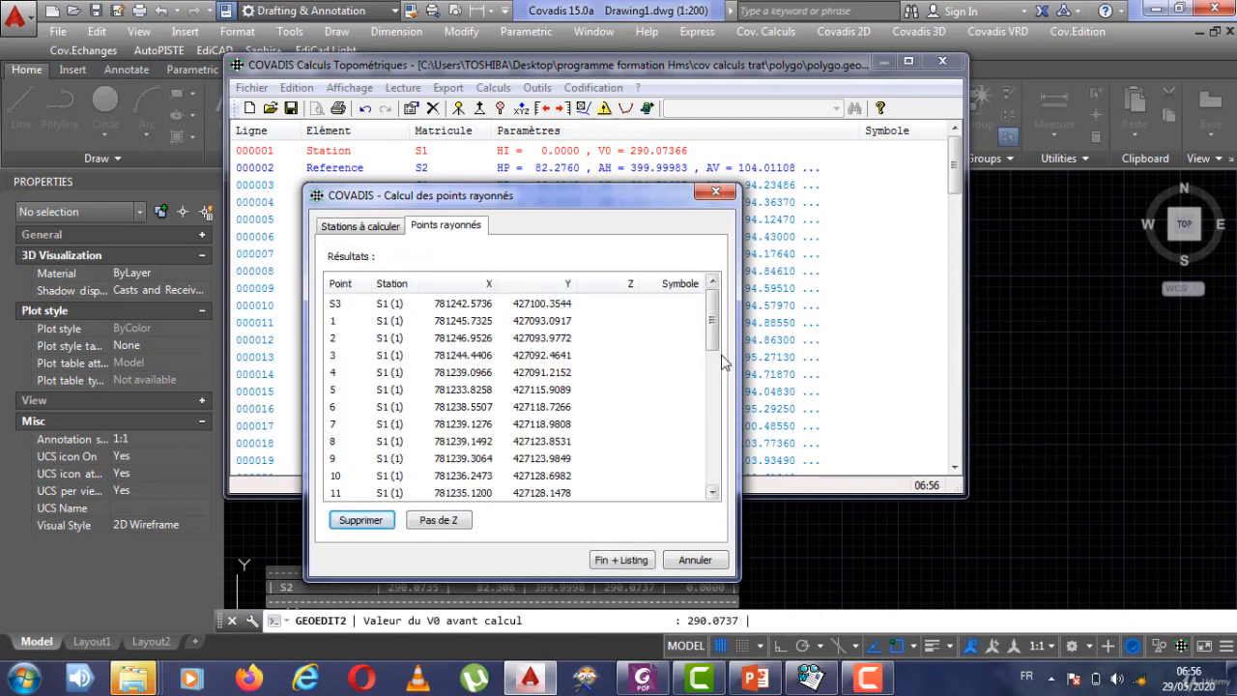
# Step: Review the computed X and Y coordinates of the radiated points from S3 down to point 33
pyautogui.moveTo(713, 307); pyautogui.dragTo(711, 339)
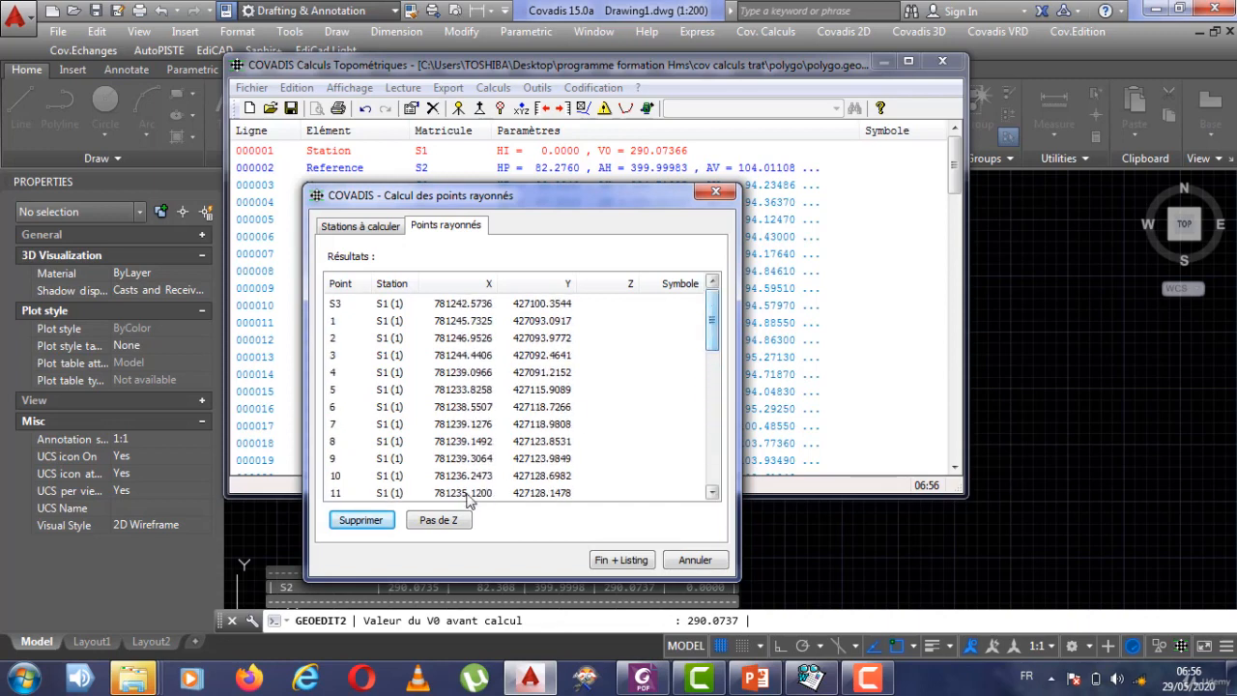
pyautogui.click(379, 302)
pyautogui.moveTo(712, 319); pyautogui.dragTo(713, 476)
pyautogui.click(502, 476)
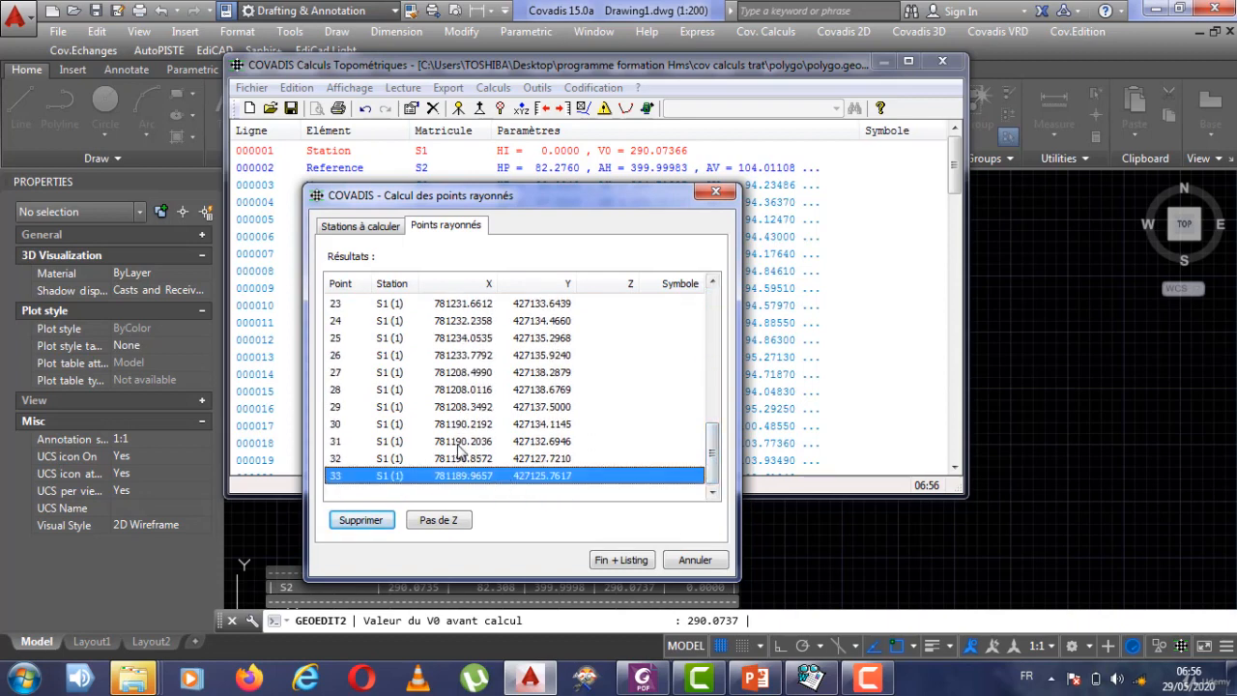
pyautogui.click(464, 442)
pyautogui.click(468, 425)
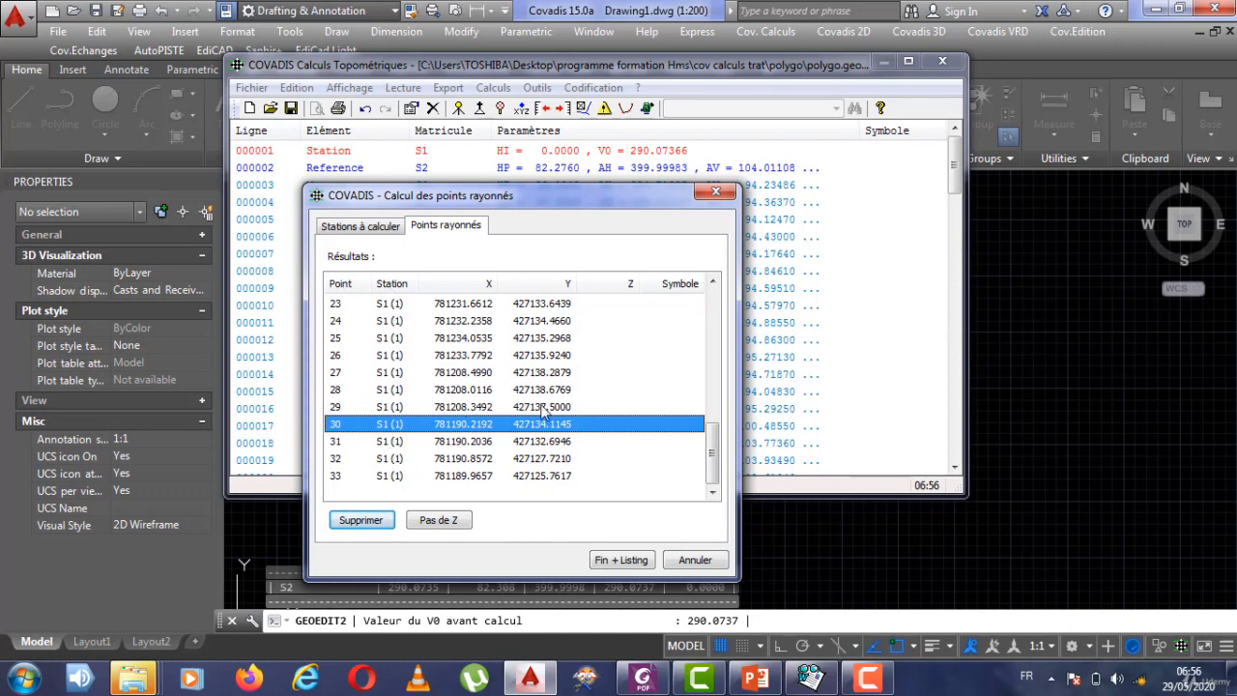
# Step: Save the radiated points to the GéoBase and write their listing to the file polygo_cprray.rtf
pyautogui.click(629, 560)
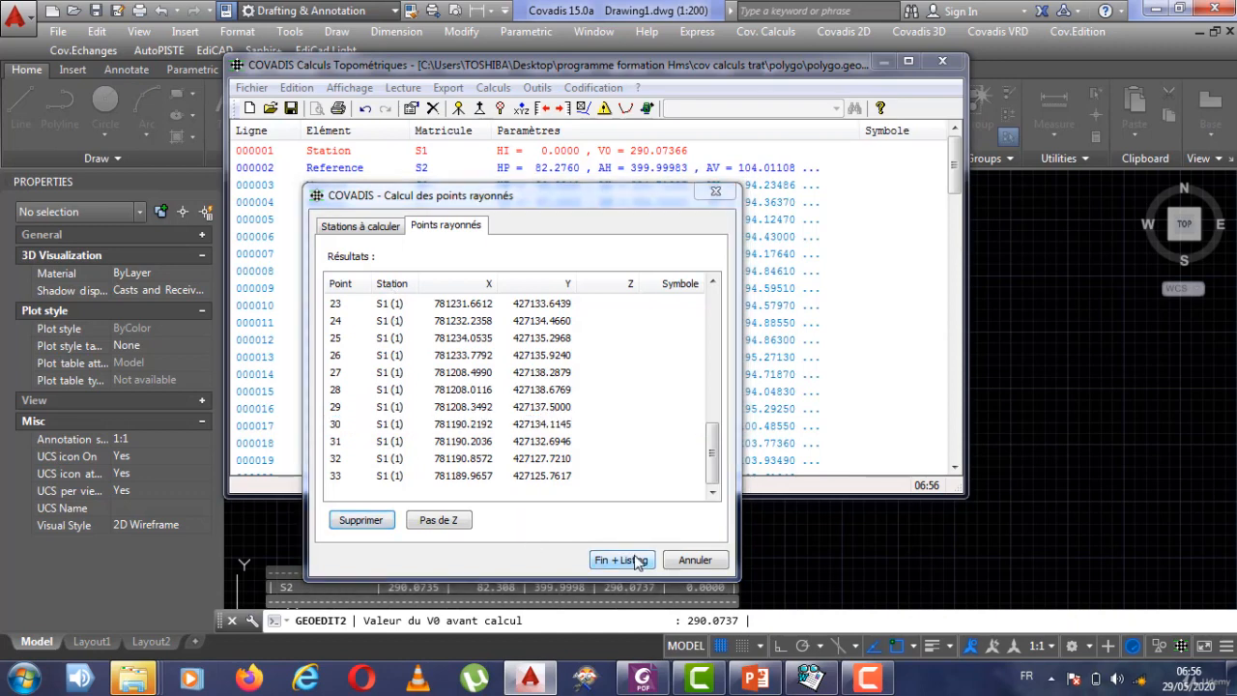
pyautogui.click(550, 432)
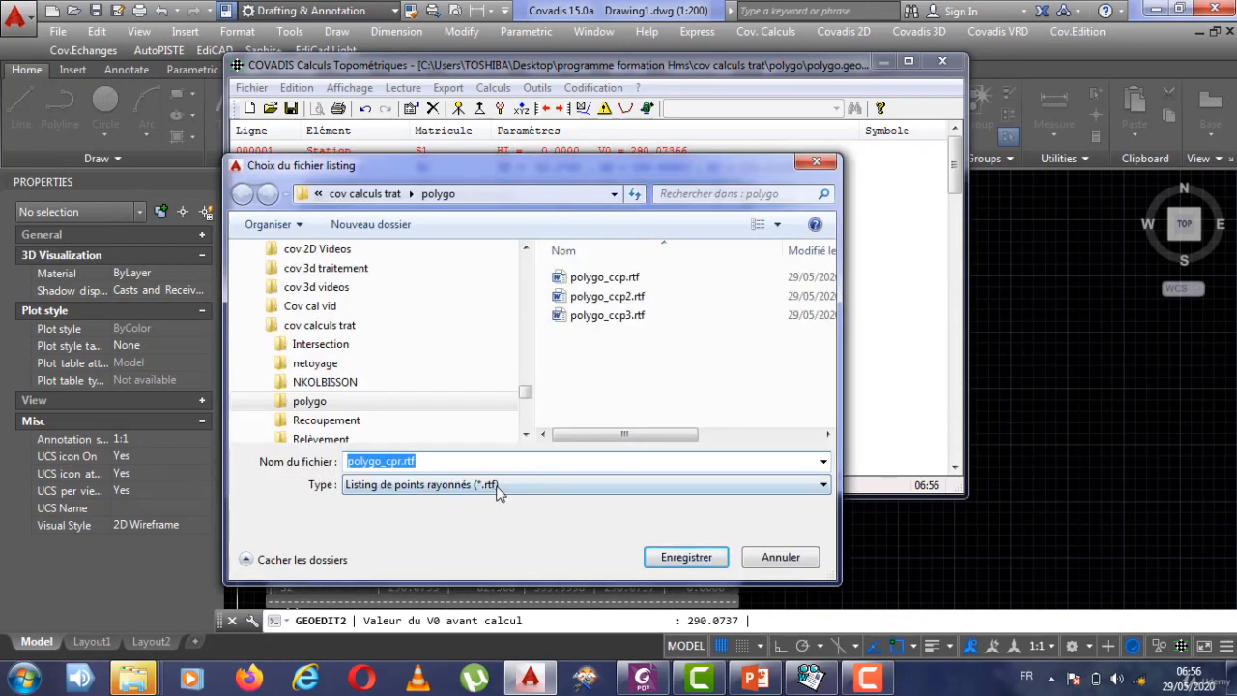
pyautogui.click(404, 461)
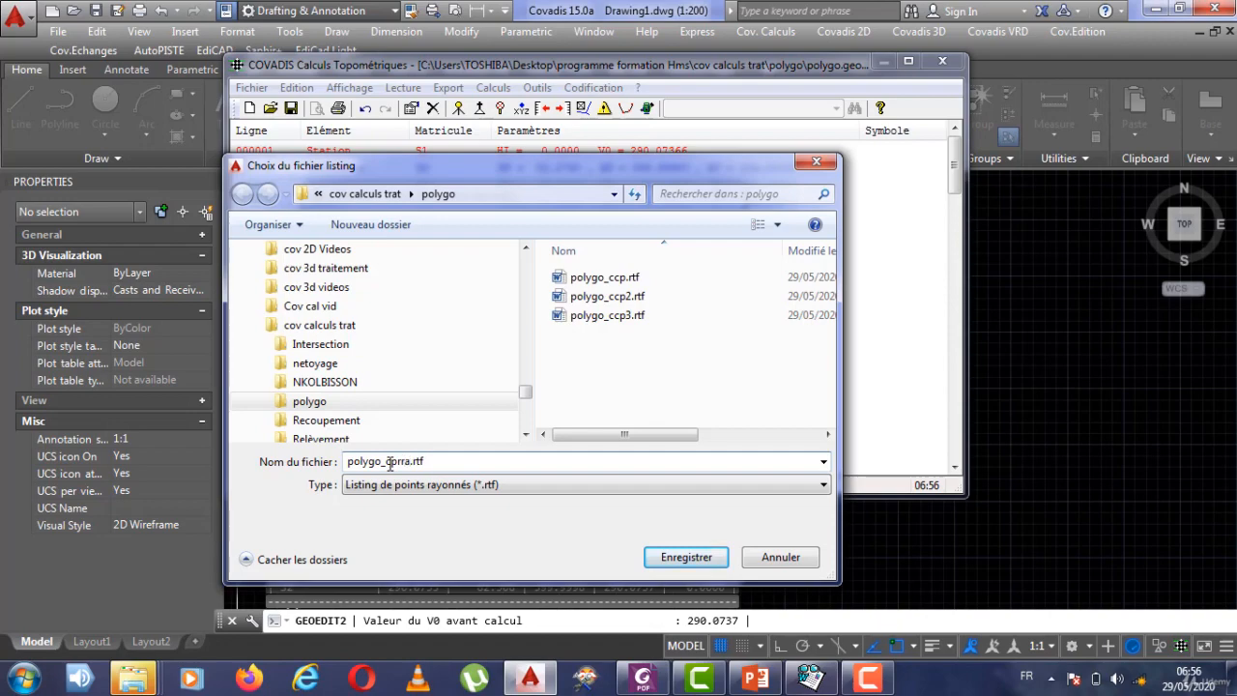
pyautogui.click(700, 556)
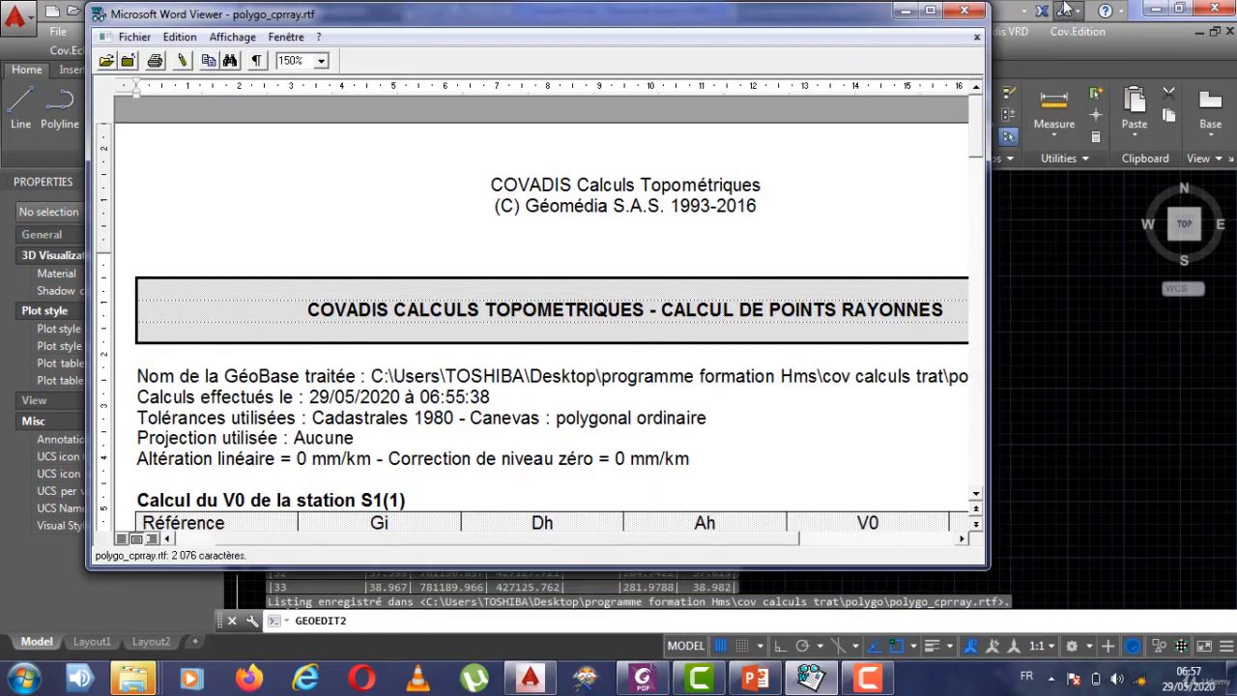
# Step: Examine the V0 table and the point coordinates of station S1 in the polygo_cprray.rtf listing and close it
pyautogui.click(930, 10)
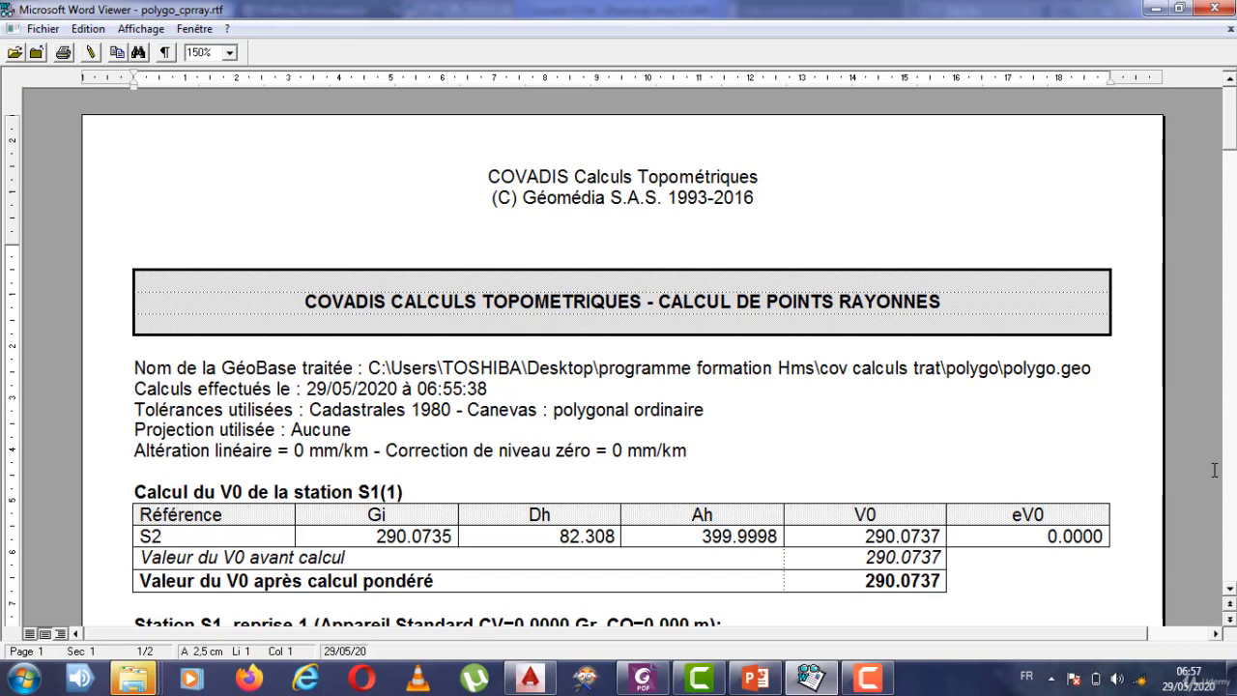
pyautogui.click(1230, 592)
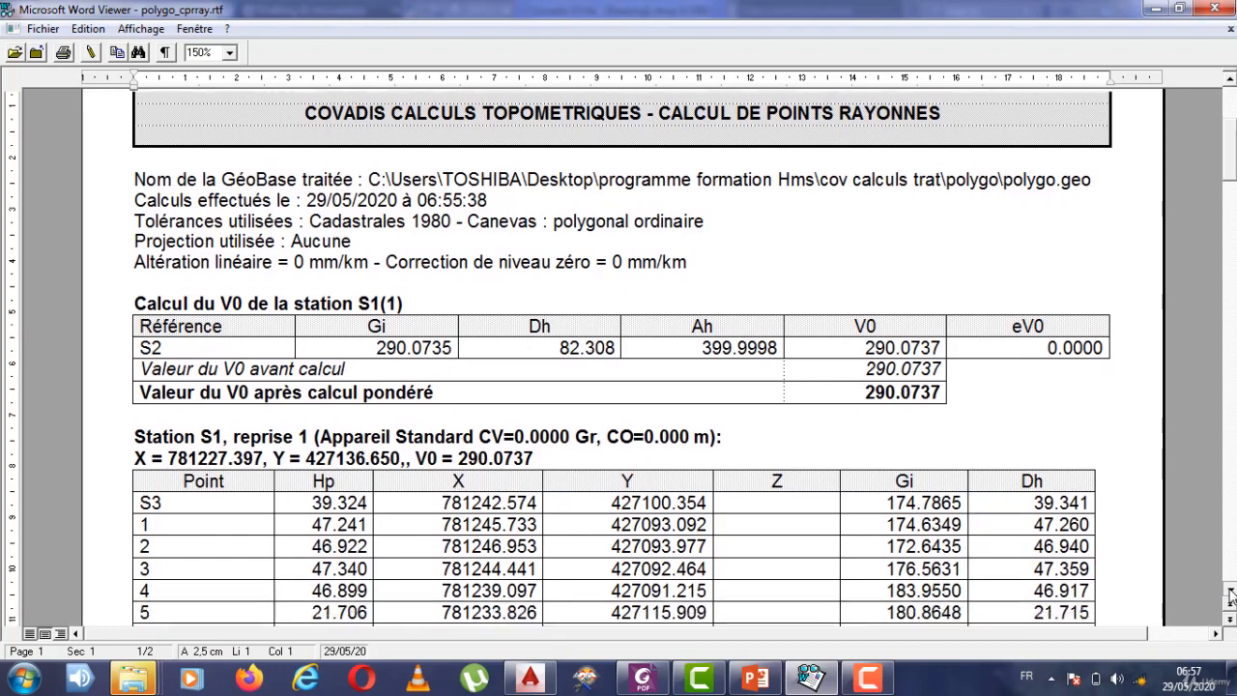
pyautogui.moveTo(1230, 593); pyautogui.dragTo(1230, 592)
pyautogui.click(1220, 9)
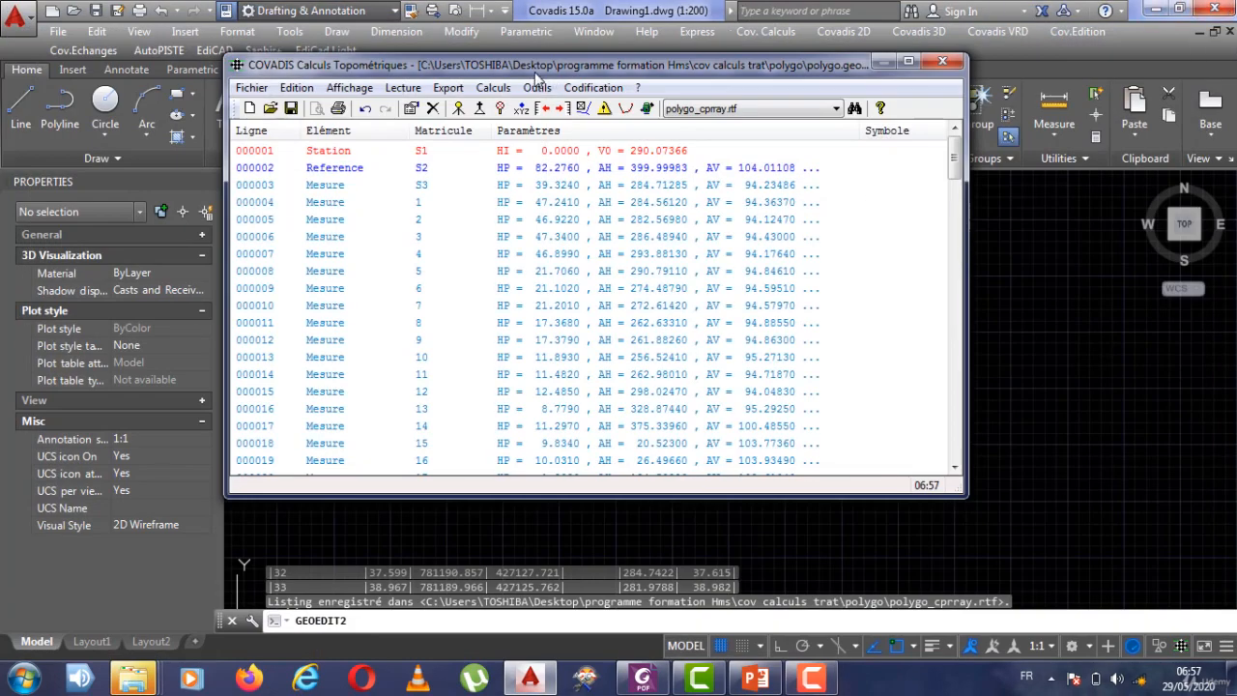
# Step: Check the new Point rows at the end of the GéoBase and return to the station S4 row
pyautogui.moveTo(536, 72); pyautogui.dragTo(536, 64)
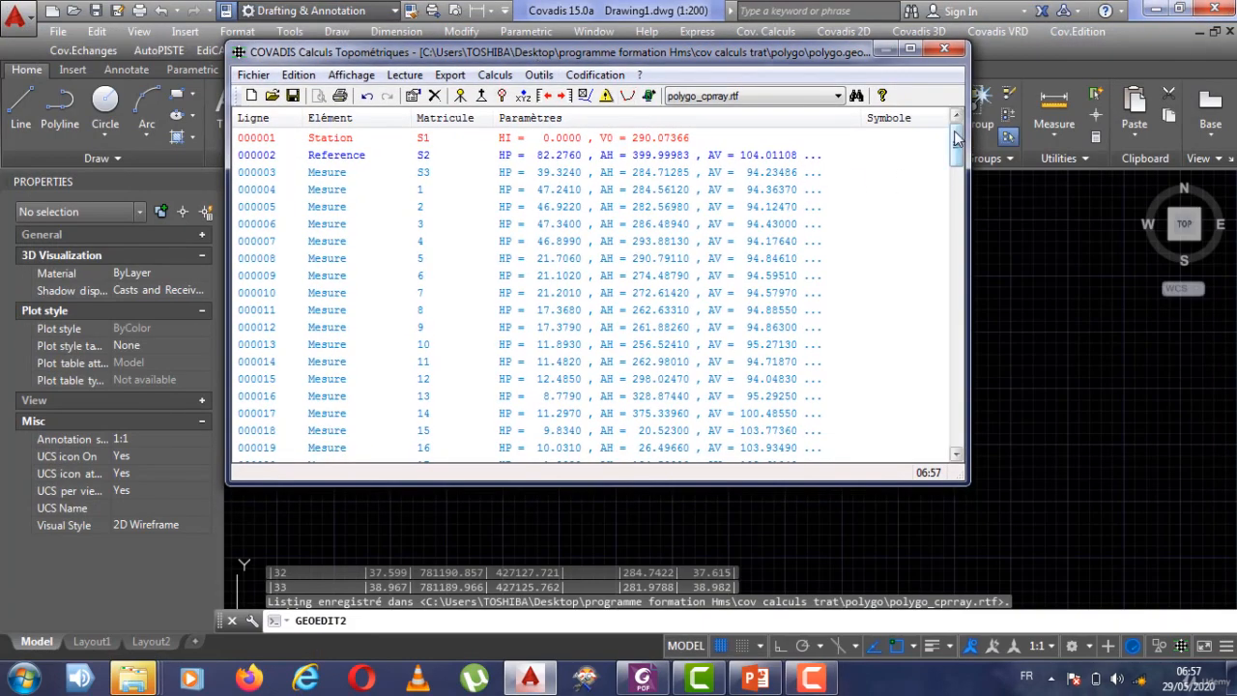
pyautogui.moveTo(954, 150); pyautogui.dragTo(695, 443)
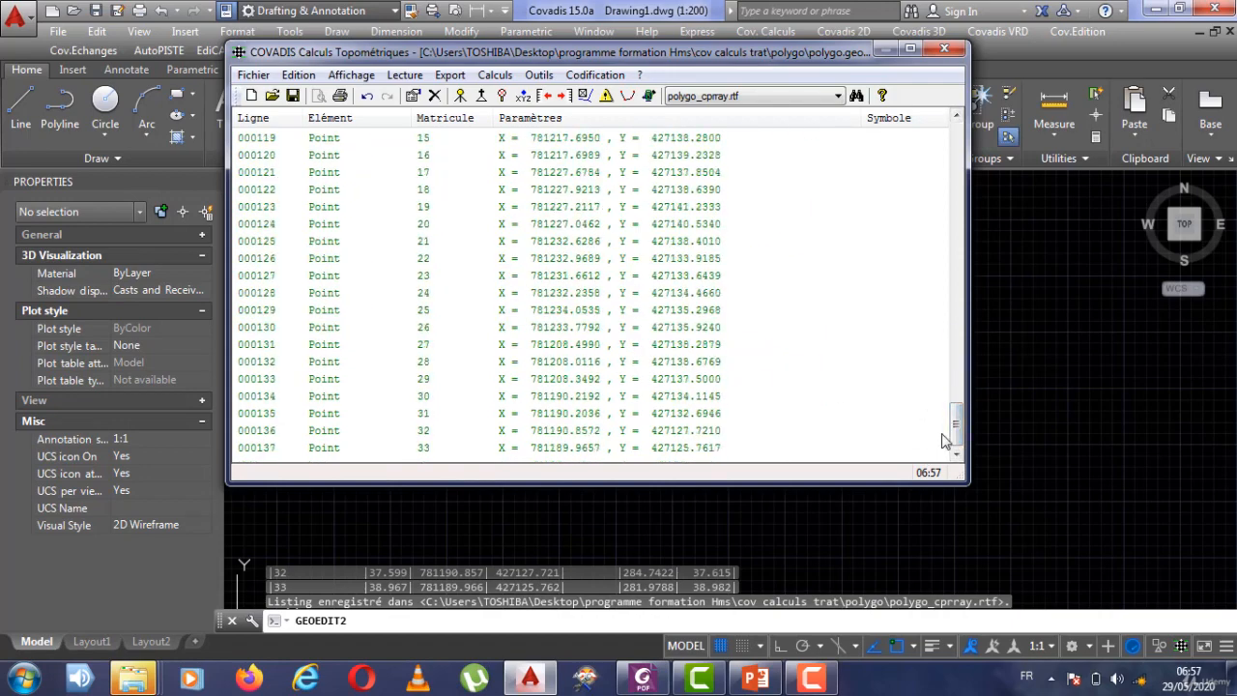
pyautogui.moveTo(956, 433); pyautogui.dragTo(984, 226)
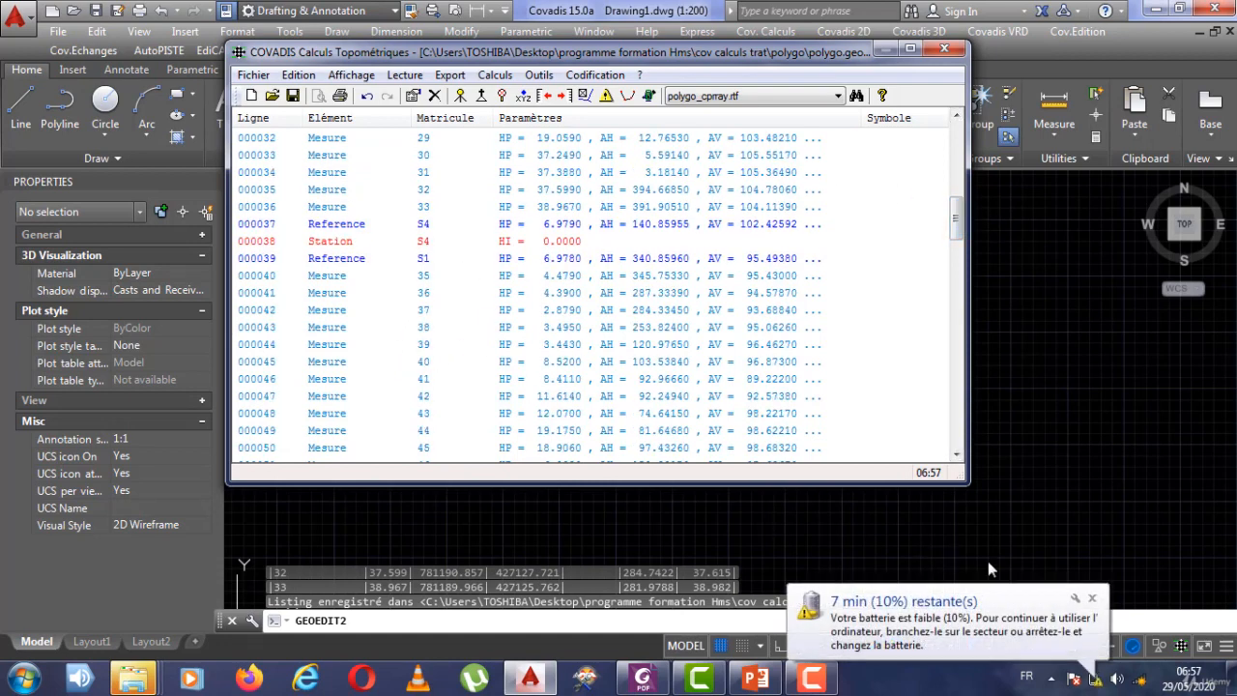
pyautogui.click(1092, 598)
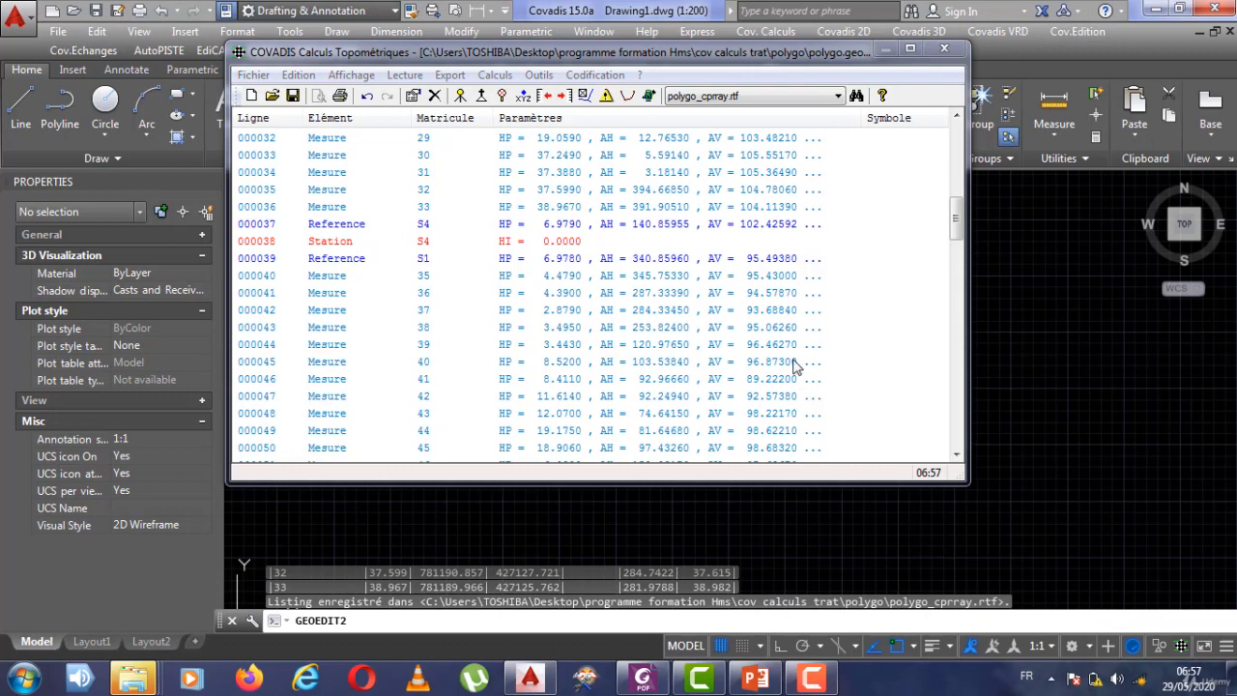